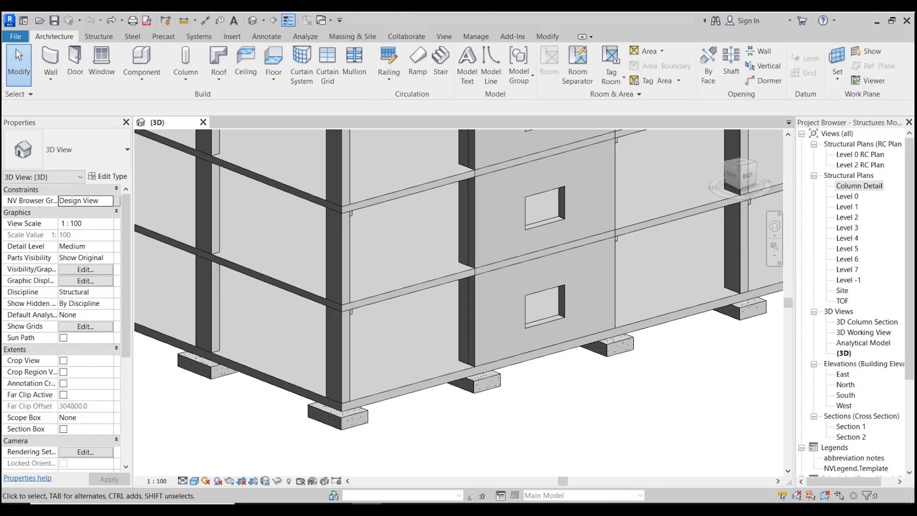
# Select the building's lower corner elements and filter the selection to Structural Rebar only
pyautogui.moveTo(214, 239); pyautogui.dragTo(682, 447)
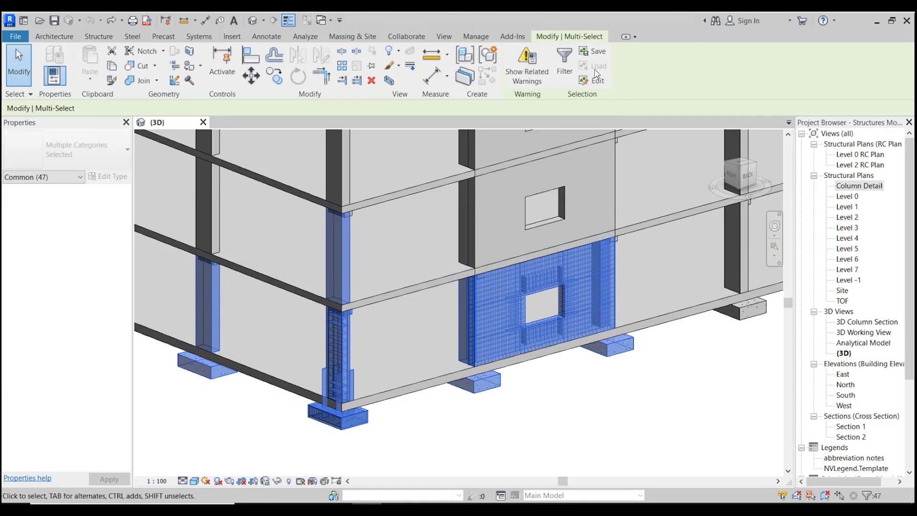
pyautogui.click(566, 60)
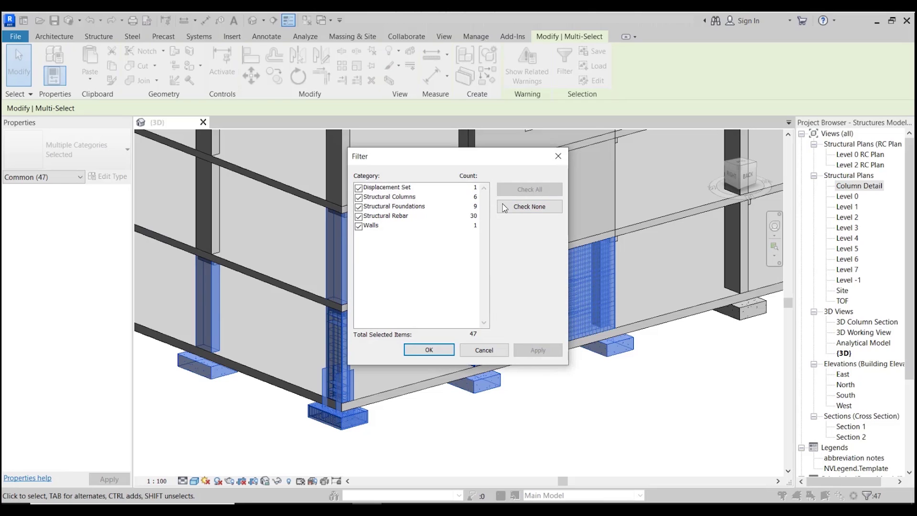
pyautogui.click(365, 219)
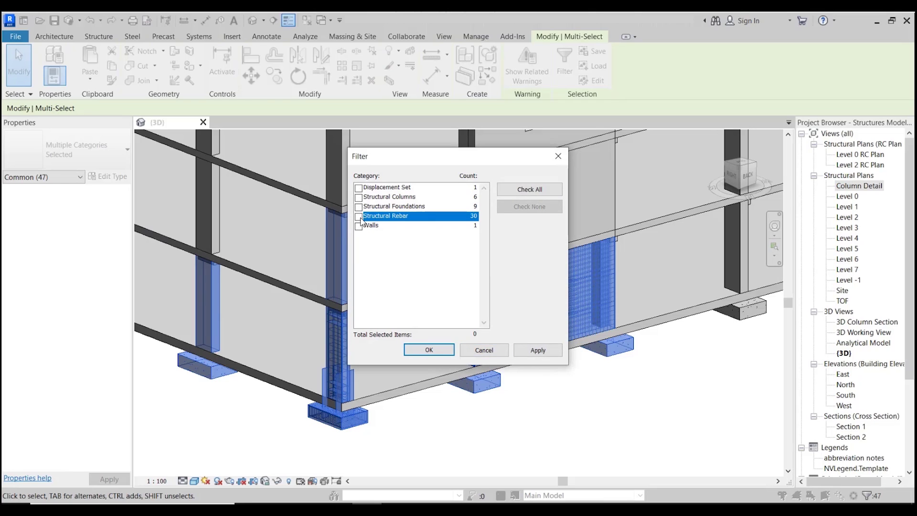
pyautogui.click(359, 216)
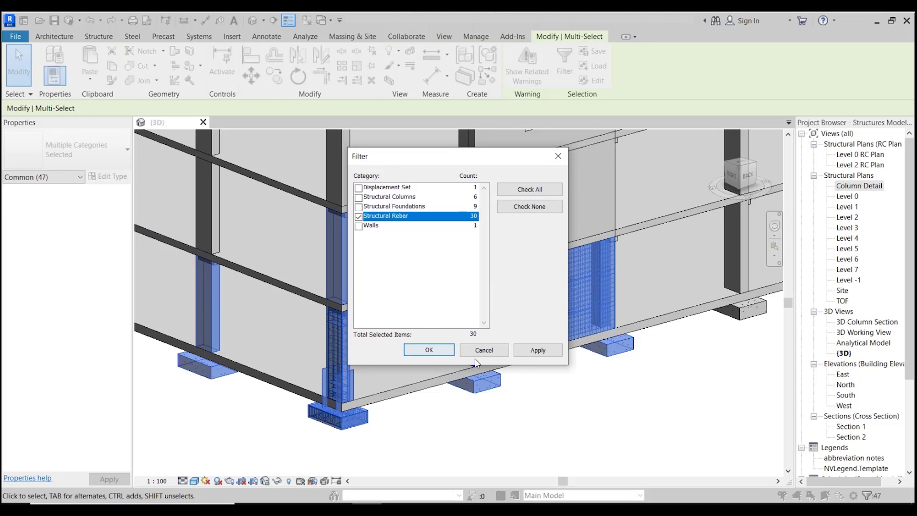
pyautogui.click(427, 349)
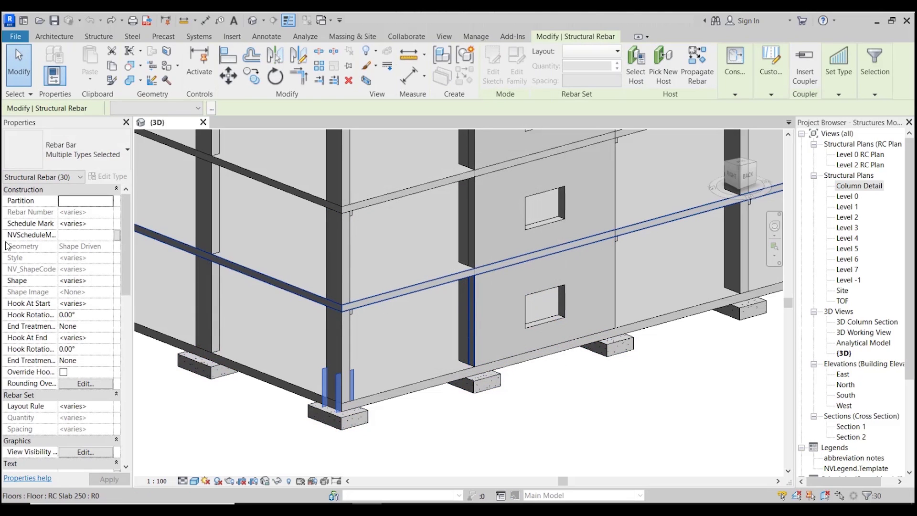
# Set the selected rebar to show unobscured in the {3D} view through its view visibility states
pyautogui.click(79, 453)
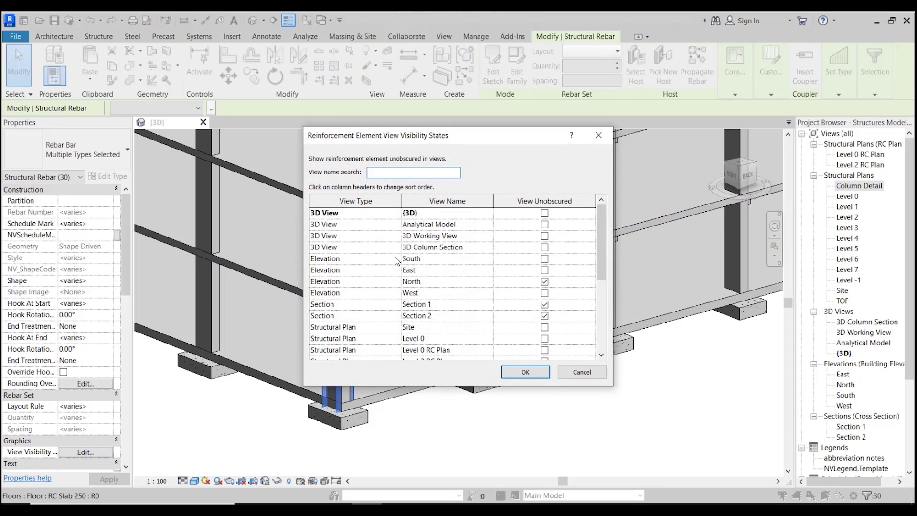
pyautogui.click(544, 213)
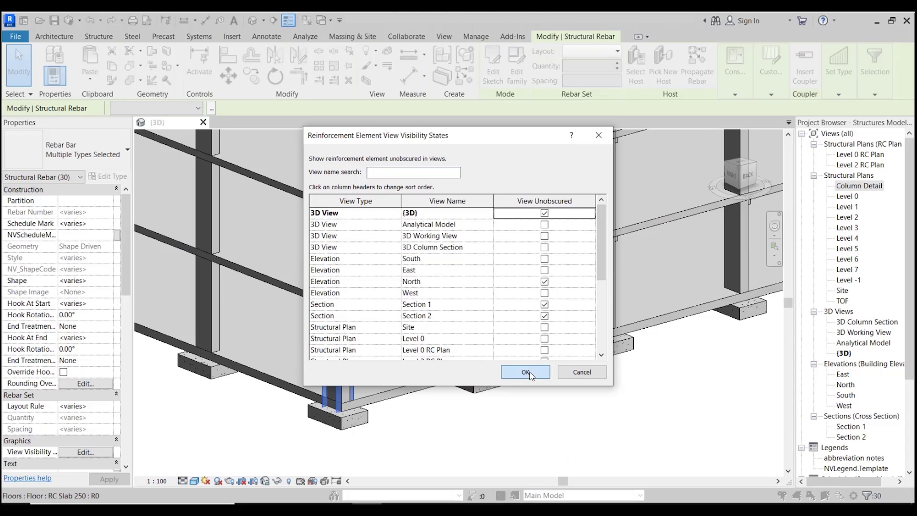
pyautogui.click(525, 372)
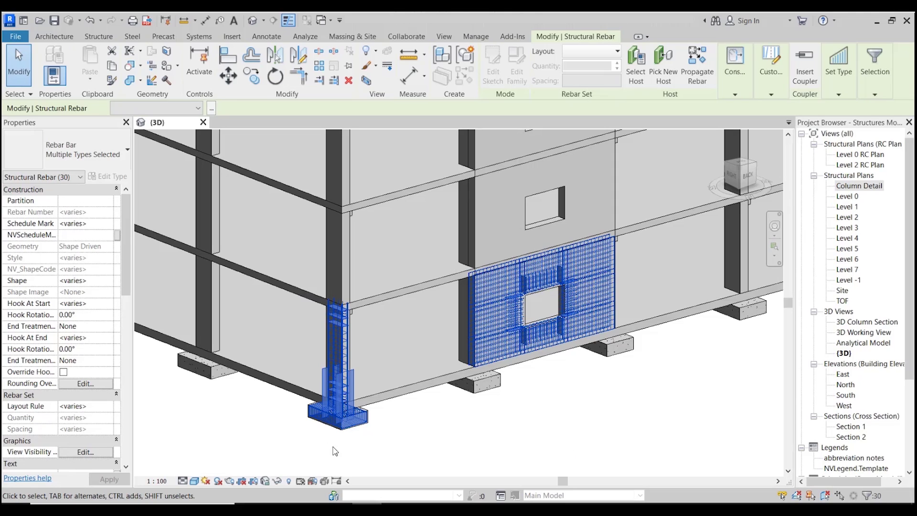
# Set the 3D view's detail level to Fine and clear the rebar selection
pyautogui.click(183, 481)
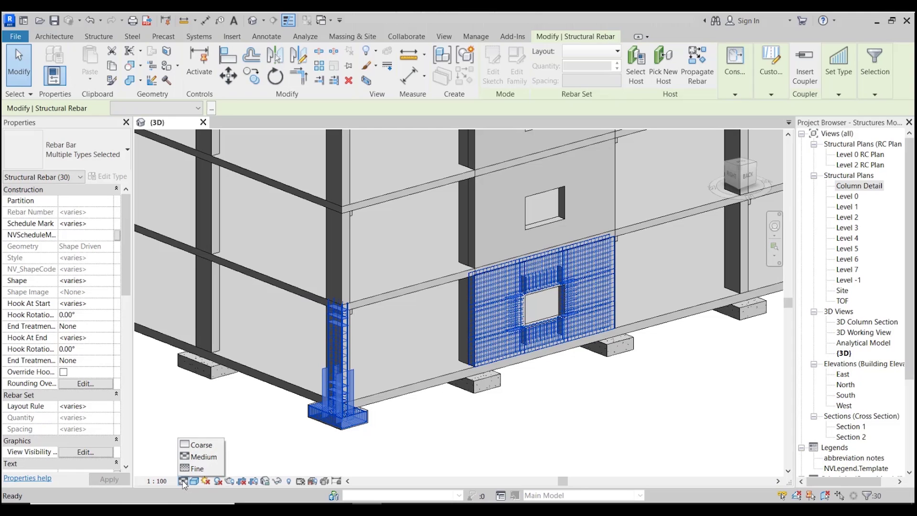
pyautogui.click(197, 469)
pyautogui.click(437, 412)
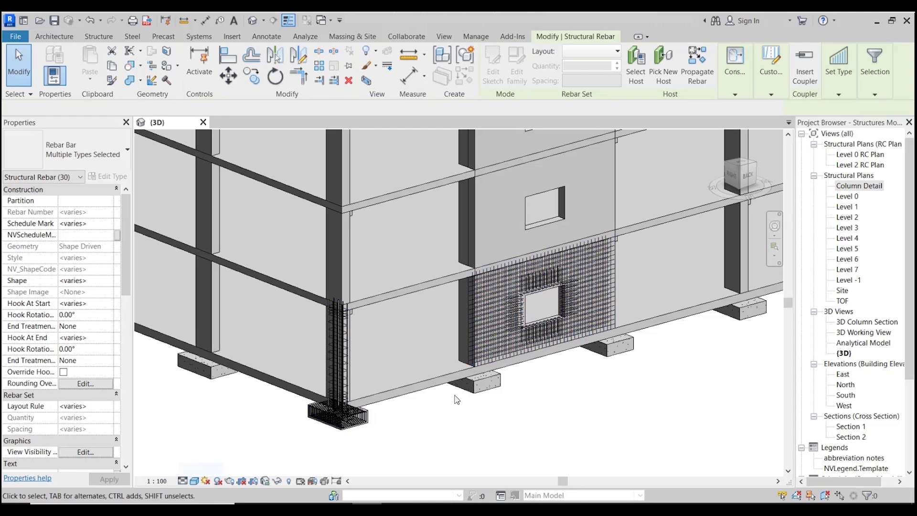
# Select all rebar hosted in the lowest corner column
pyautogui.scroll(10, 353, 389)
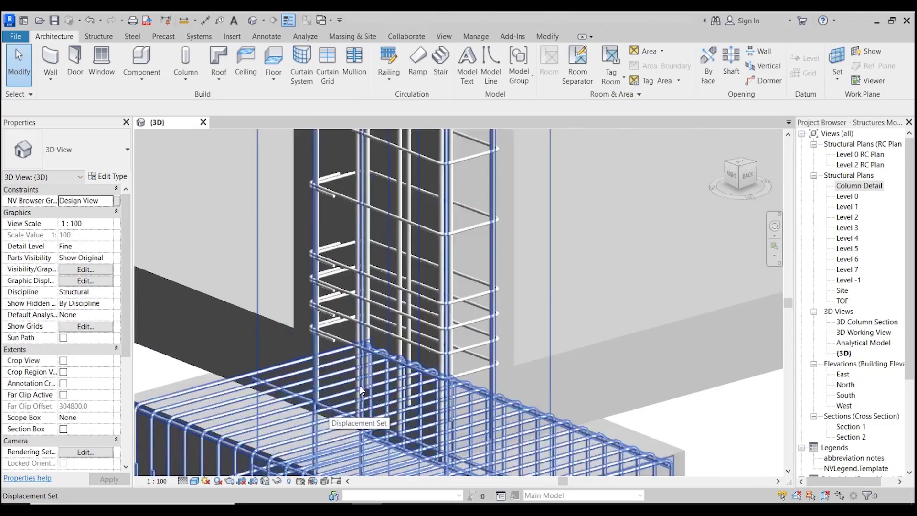
pyautogui.scroll(-10, 599, 342)
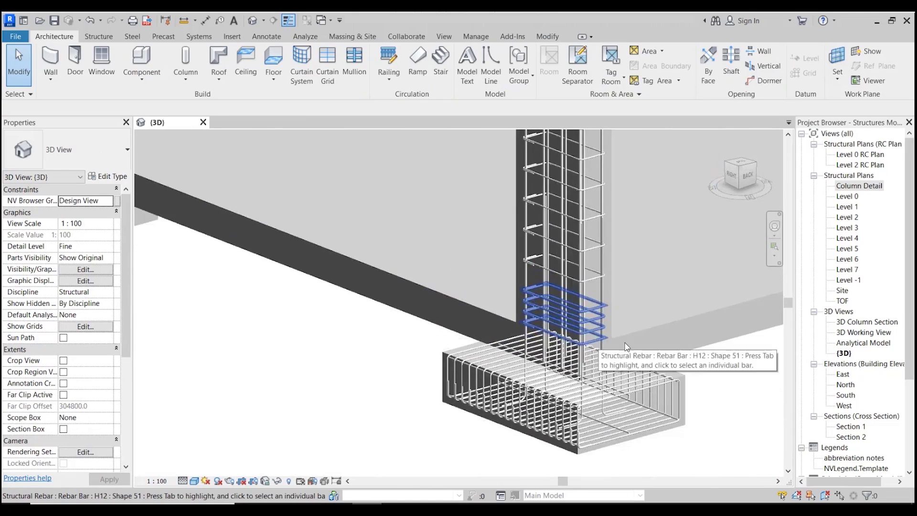
pyautogui.moveTo(479, 380); pyautogui.dragTo(598, 358, button='middle')
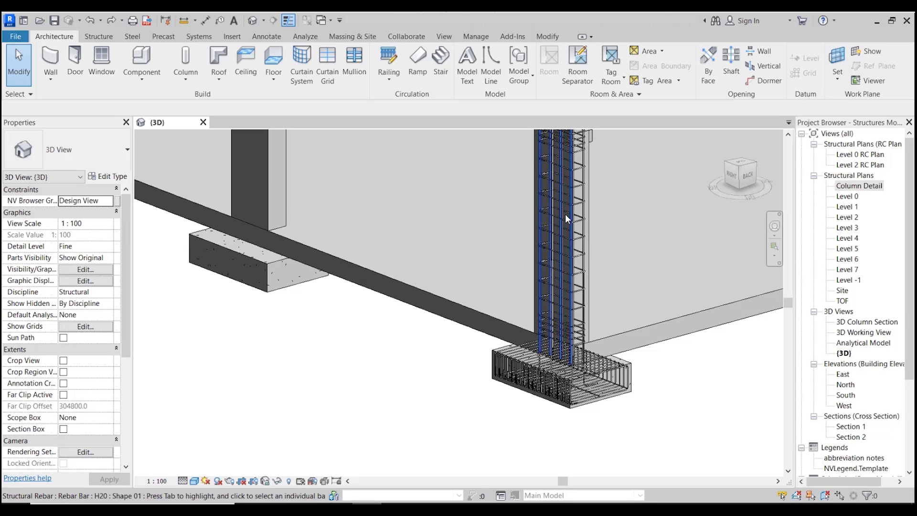
pyautogui.scroll(-2, 564, 224)
pyautogui.moveTo(581, 268); pyautogui.dragTo(581, 312, button='middle')
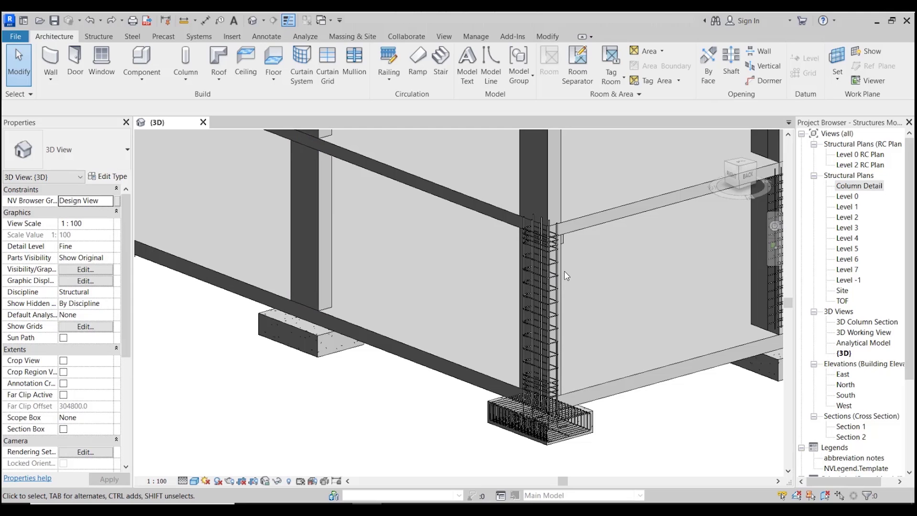
pyautogui.rightClick(550, 326)
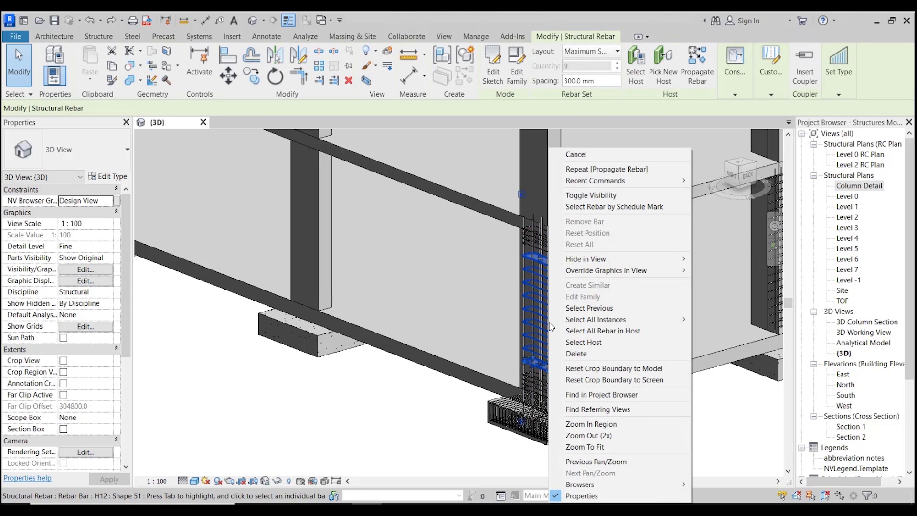
pyautogui.click(591, 332)
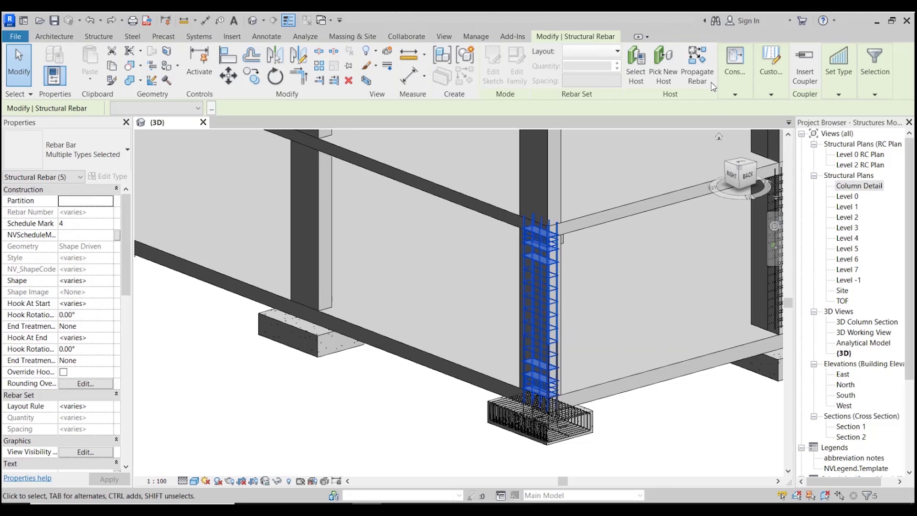
# Propagate the corner column's rebar, aligned by host, to the other four lowest-level columns along the same side of the building
pyautogui.click(699, 60)
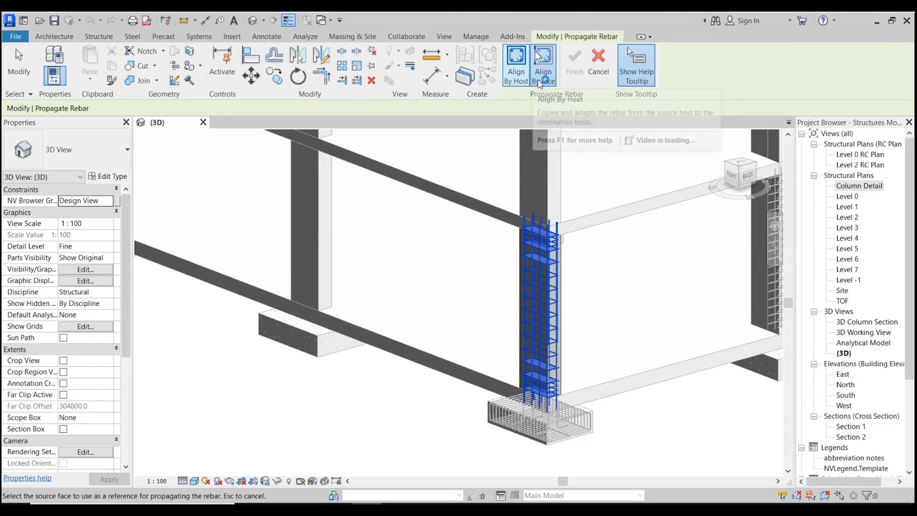
pyautogui.click(521, 72)
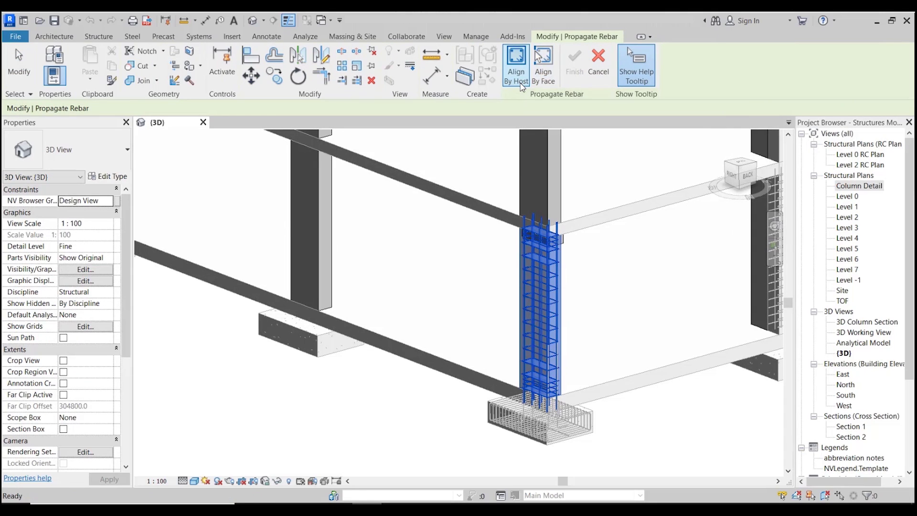
pyautogui.click(321, 245)
pyautogui.moveTo(236, 335); pyautogui.dragTo(653, 478, button='middle')
pyautogui.click(444, 270)
pyautogui.click(217, 212)
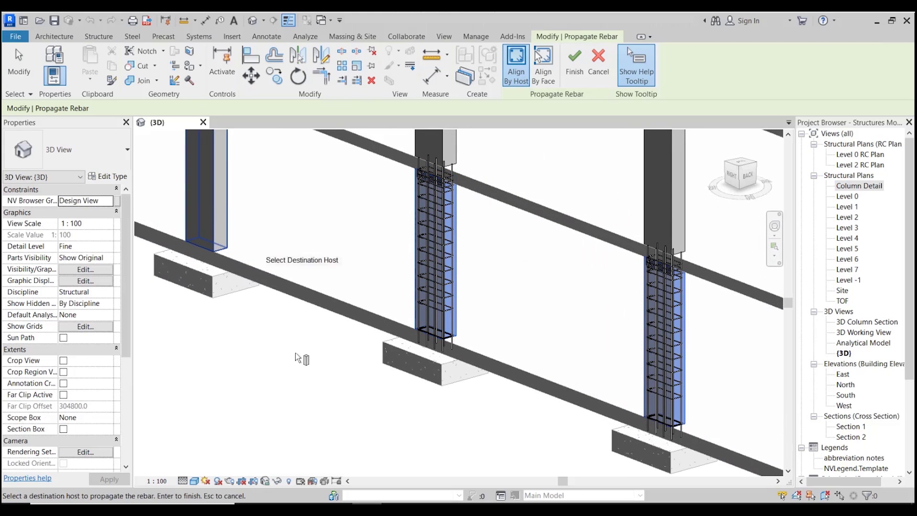
pyautogui.moveTo(293, 352); pyautogui.dragTo(499, 308, button='middle')
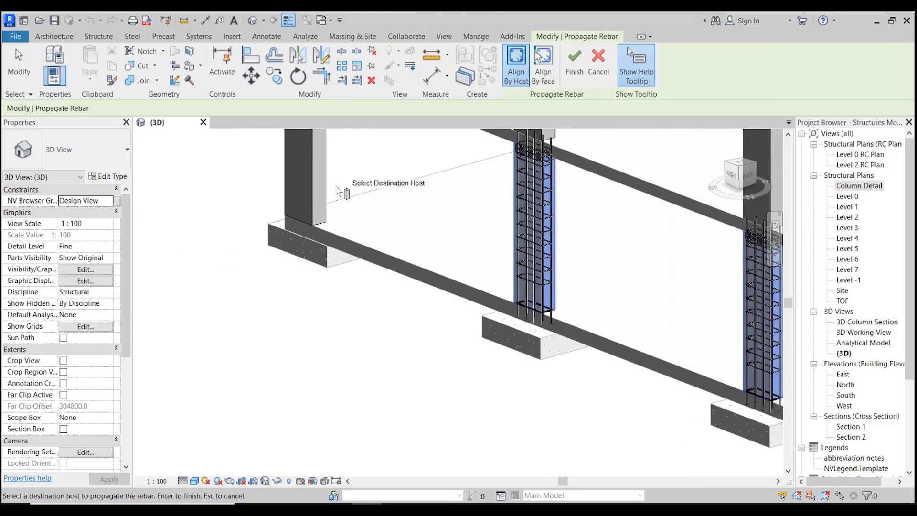
# Add the five columns one level up on the same side as destination hosts for the propagated rebar
pyautogui.scroll(-5, 459, 277)
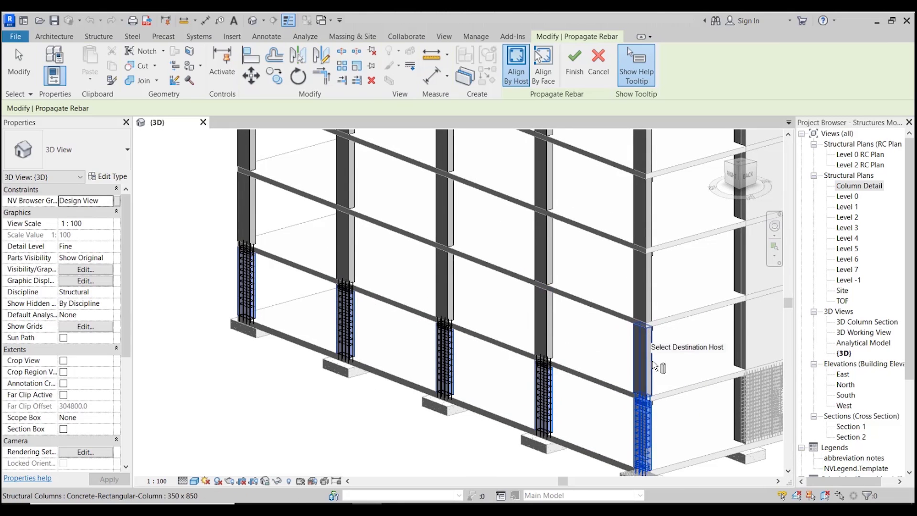
pyautogui.click(643, 358)
pyautogui.click(547, 327)
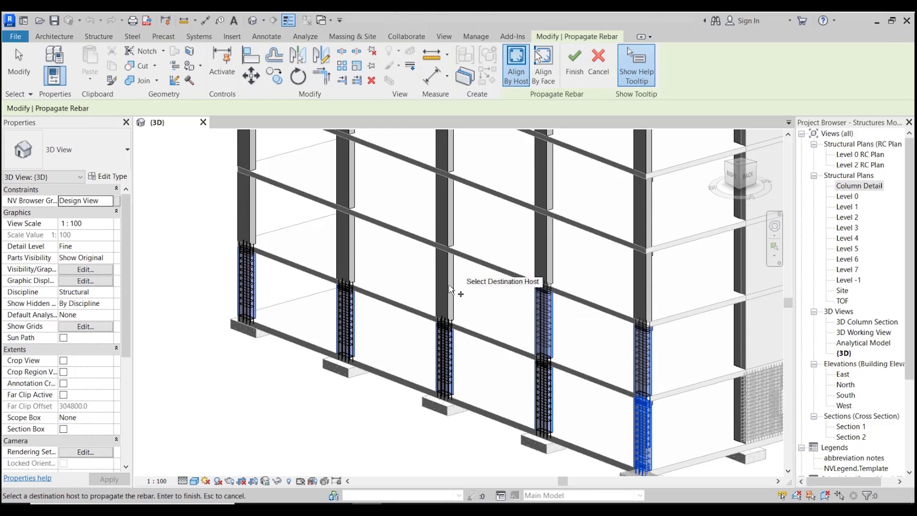
pyautogui.click(443, 285)
pyautogui.click(312, 233)
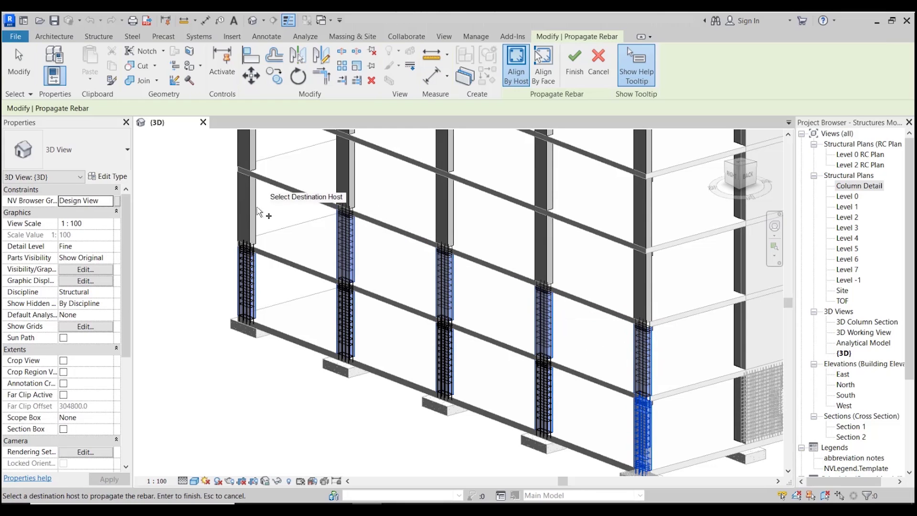
pyautogui.click(253, 206)
# Add the remaining upper-level columns on that side as destination hosts and finish the rebar propagation
pyautogui.scroll(-3, 406, 206)
pyautogui.moveTo(434, 224); pyautogui.dragTo(497, 359, button='middle')
pyautogui.scroll(-3, 497, 360)
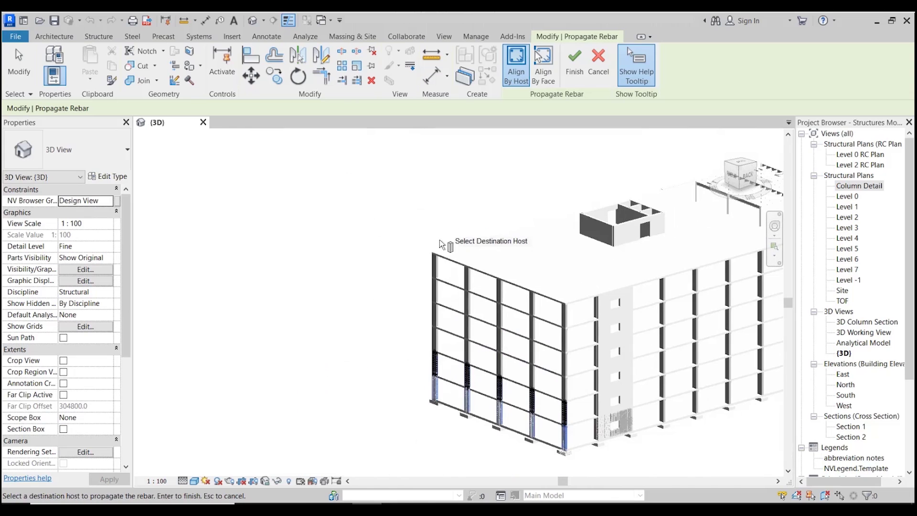
pyautogui.click(479, 358)
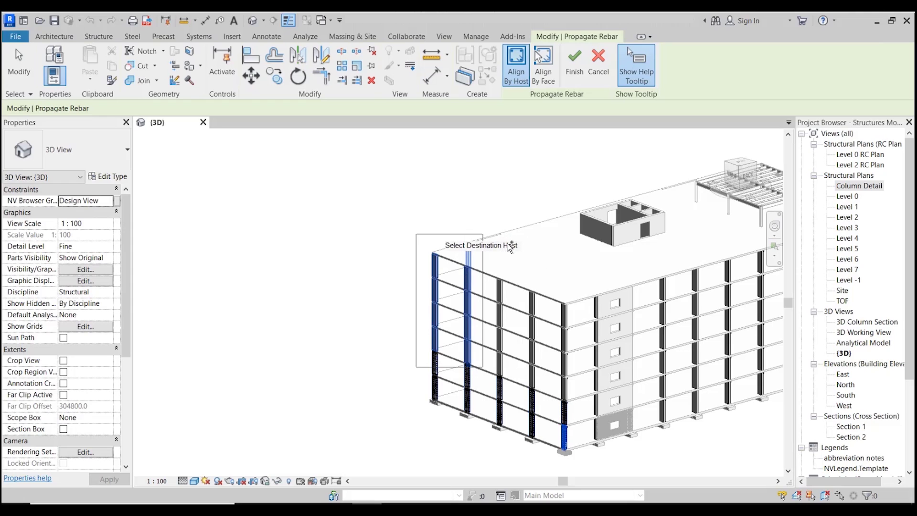
pyautogui.click(531, 384)
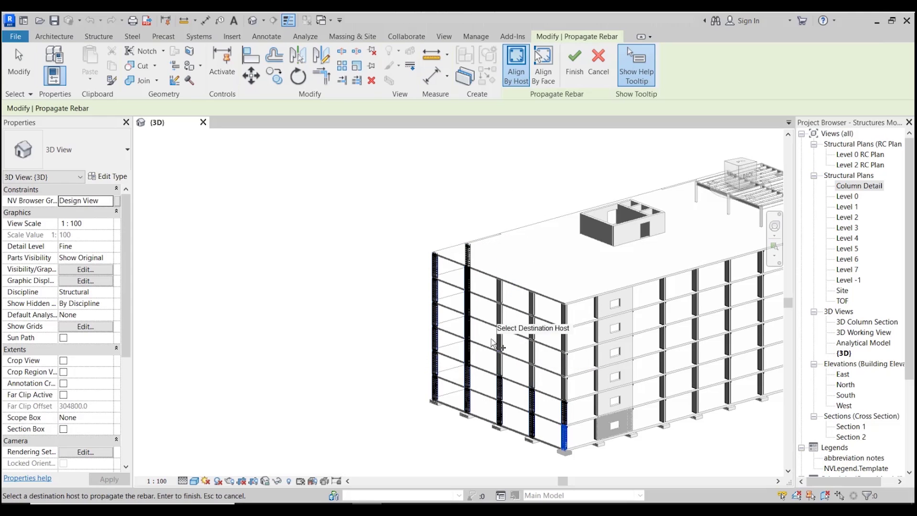
pyautogui.scroll(2, 569, 401)
pyautogui.moveTo(580, 405); pyautogui.dragTo(500, 268, button='middle')
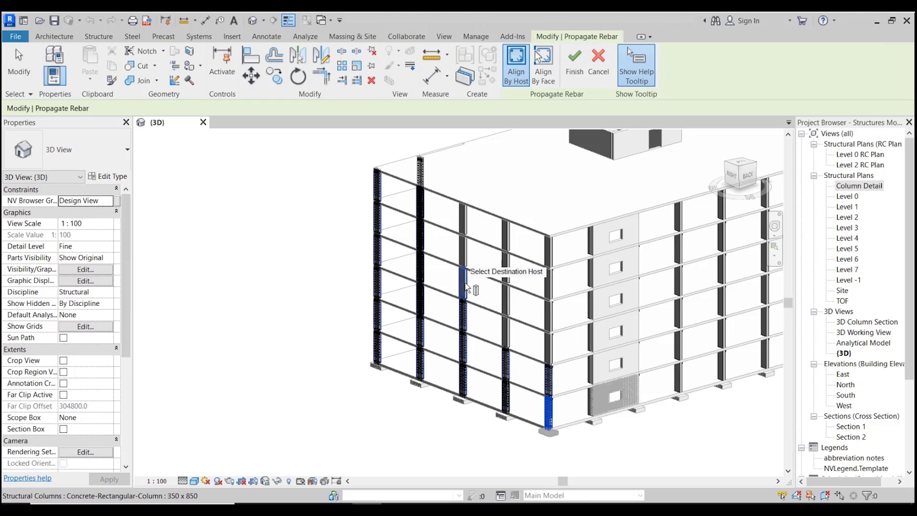
pyautogui.click(509, 276)
pyautogui.click(507, 325)
pyautogui.click(553, 292)
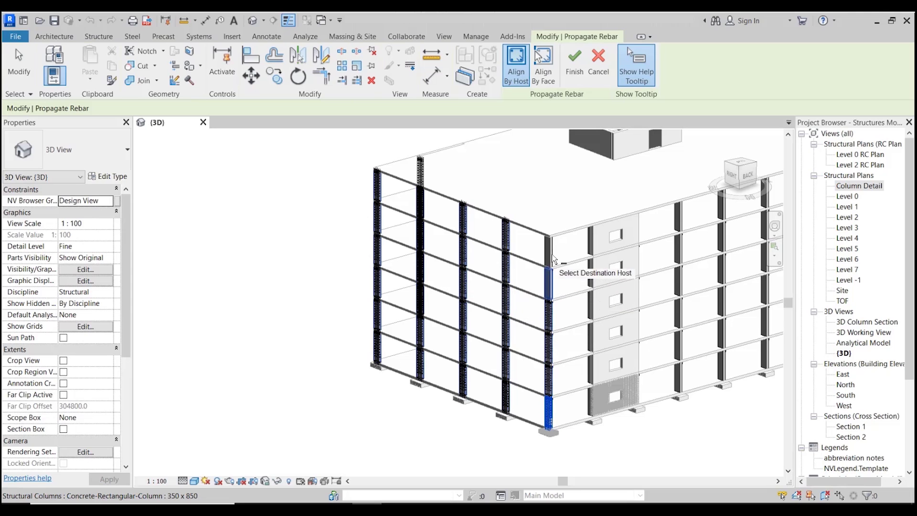
pyautogui.click(575, 65)
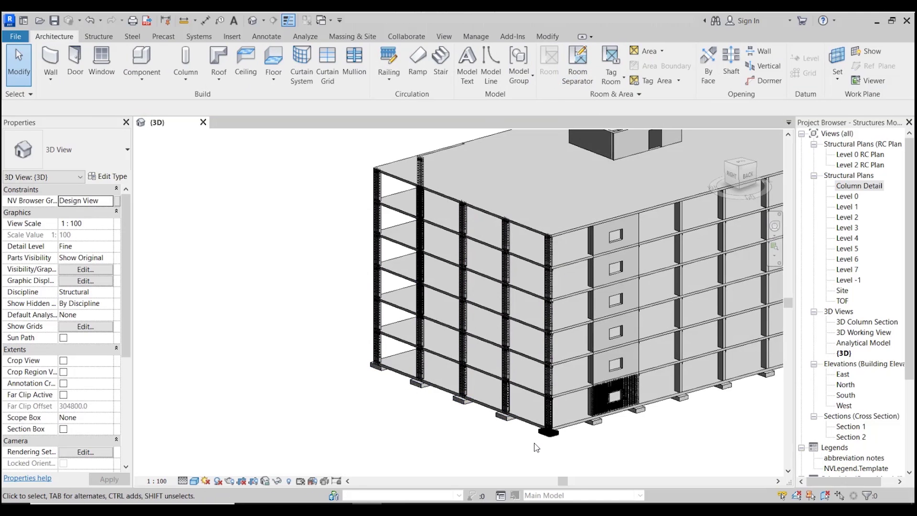
# Select all rebar hosted in the foundation footing under the building's corner column
pyautogui.scroll(5, 563, 435)
pyautogui.scroll(2, 566, 432)
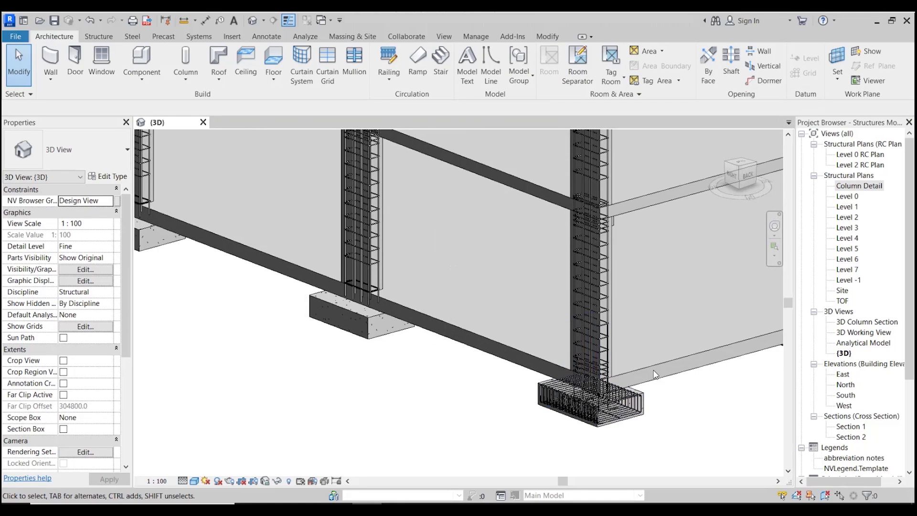
pyautogui.click(628, 416)
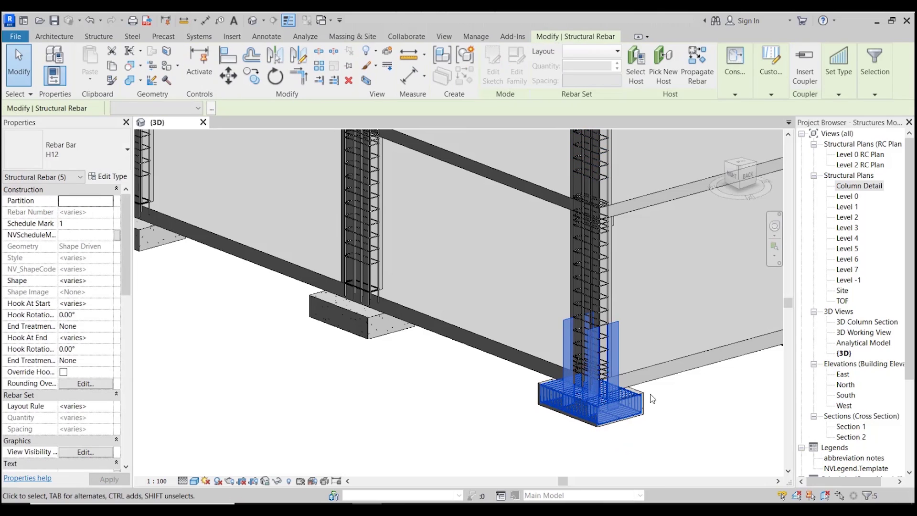
pyautogui.rightClick(628, 404)
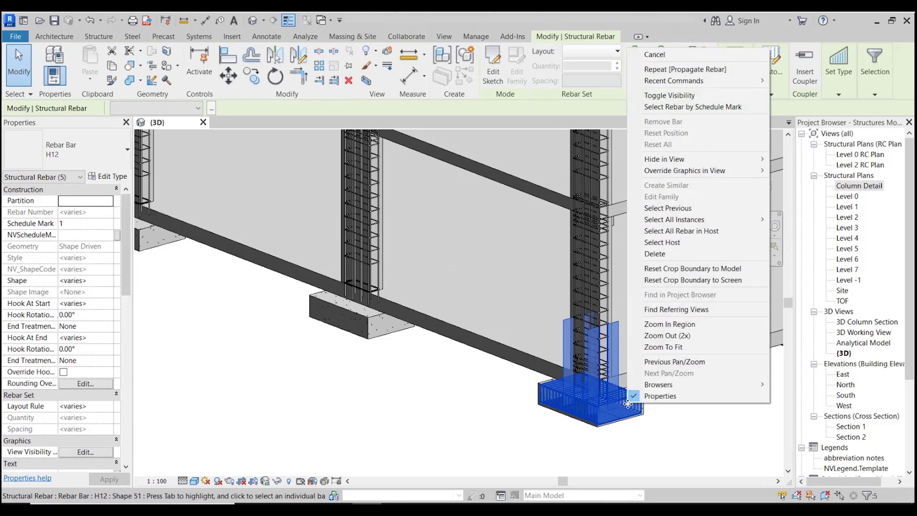
pyautogui.click(695, 232)
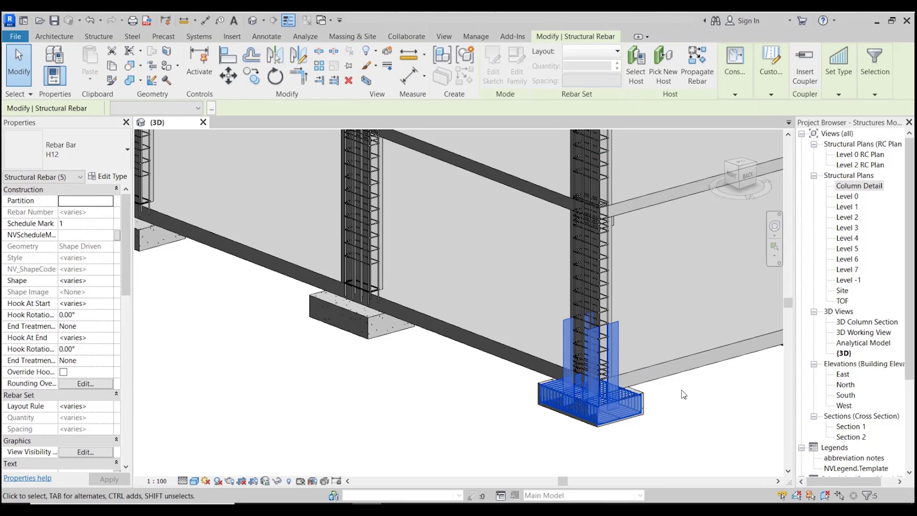
# Propagate the corner footing's rebar, aligned by host, to the other four footings along the side with the reinforced columns
pyautogui.click(697, 60)
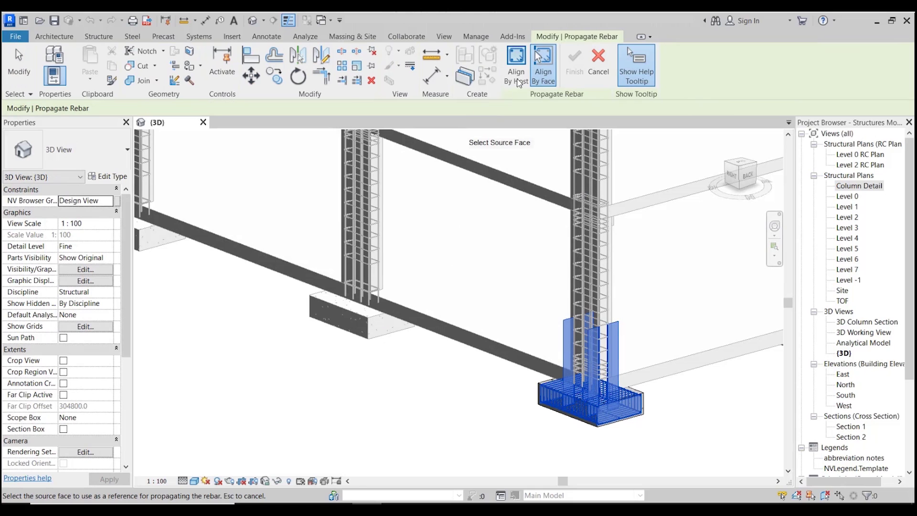
pyautogui.click(516, 65)
pyautogui.click(366, 332)
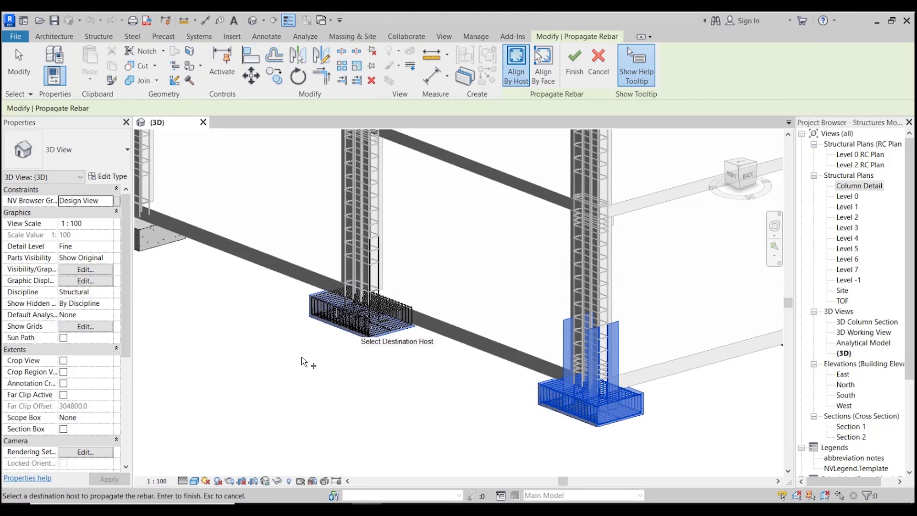
pyautogui.scroll(-5, 465, 407)
pyautogui.moveTo(464, 406); pyautogui.dragTo(516, 414, button='middle')
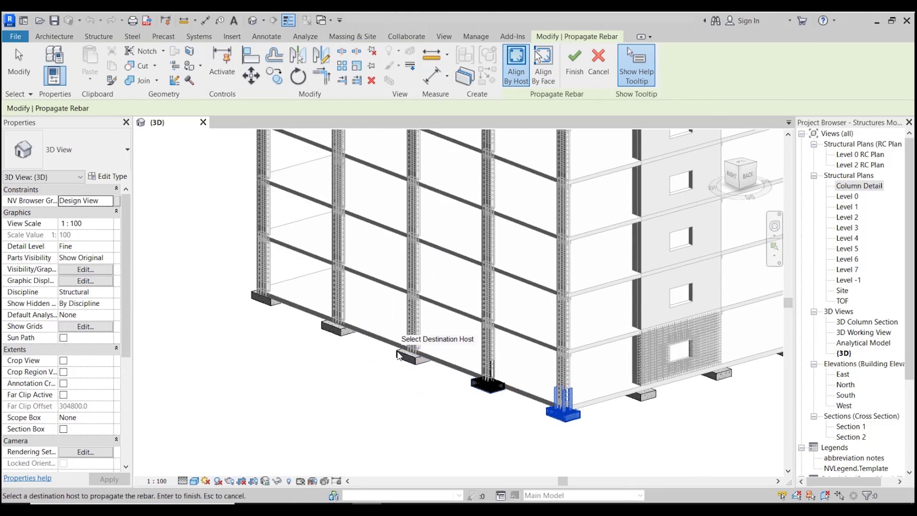
pyautogui.click(405, 354)
pyautogui.click(340, 331)
pyautogui.click(267, 297)
# Add the two footings beneath the reinforced wall as destination hosts and finish the footing rebar propagation
pyautogui.click(641, 394)
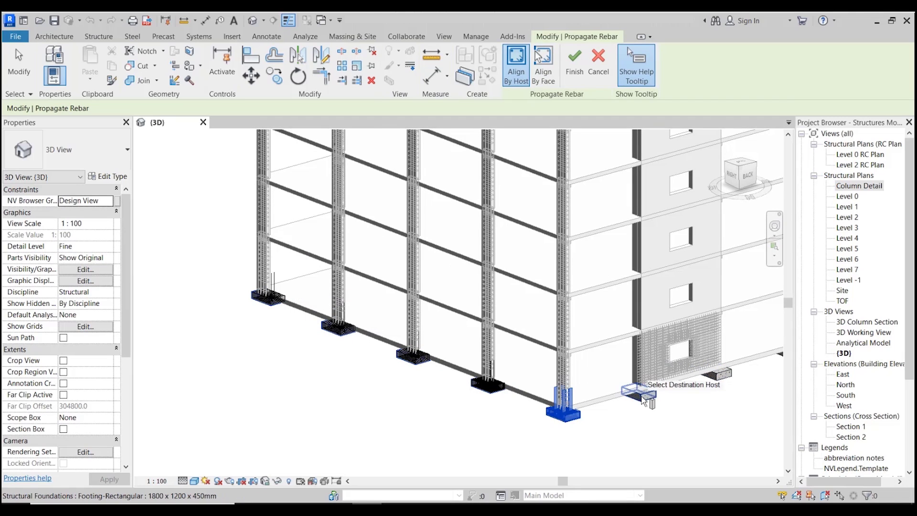
pyautogui.click(715, 372)
pyautogui.scroll(1, 666, 407)
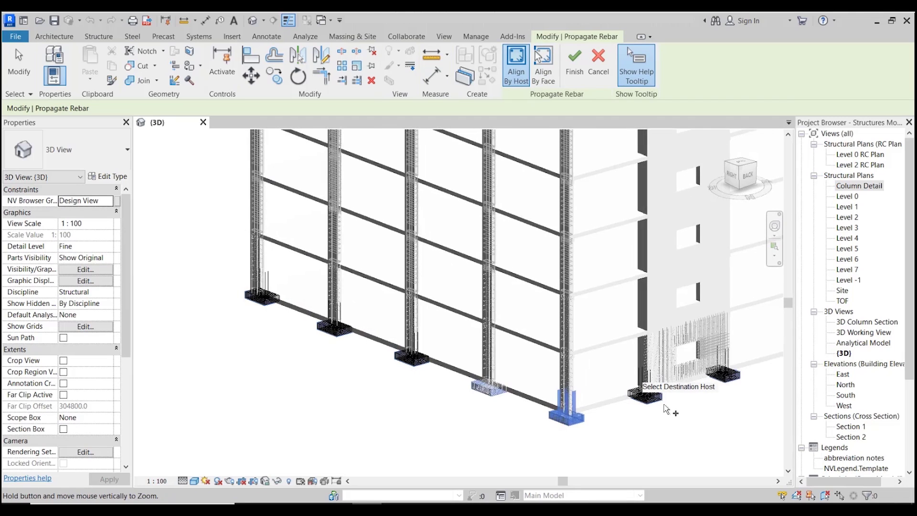
pyautogui.click(584, 71)
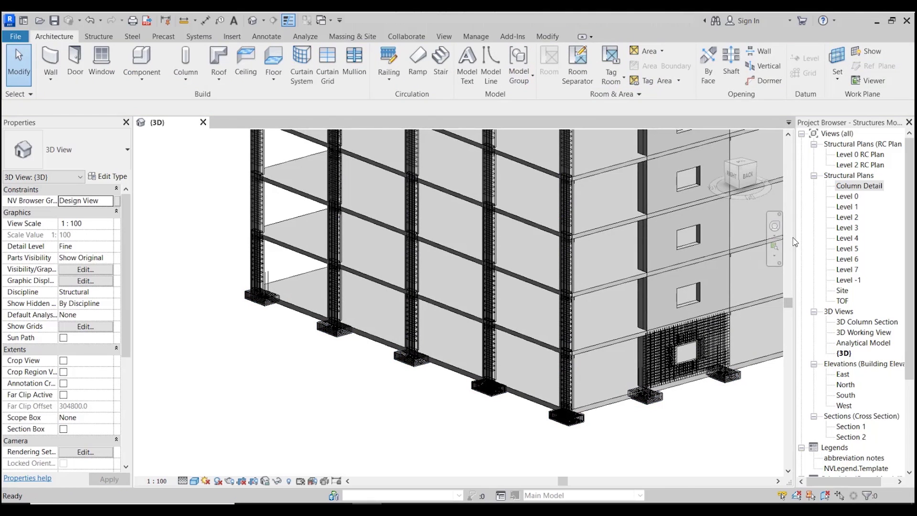
# Select all rebar hosted in the lowest wall with the window opening
pyautogui.keyDown('shift'); pyautogui.moveTo(738, 395); pyautogui.dragTo(431, 410, button='middle'); pyautogui.keyUp('shift')
pyautogui.scroll(4, 431, 407)
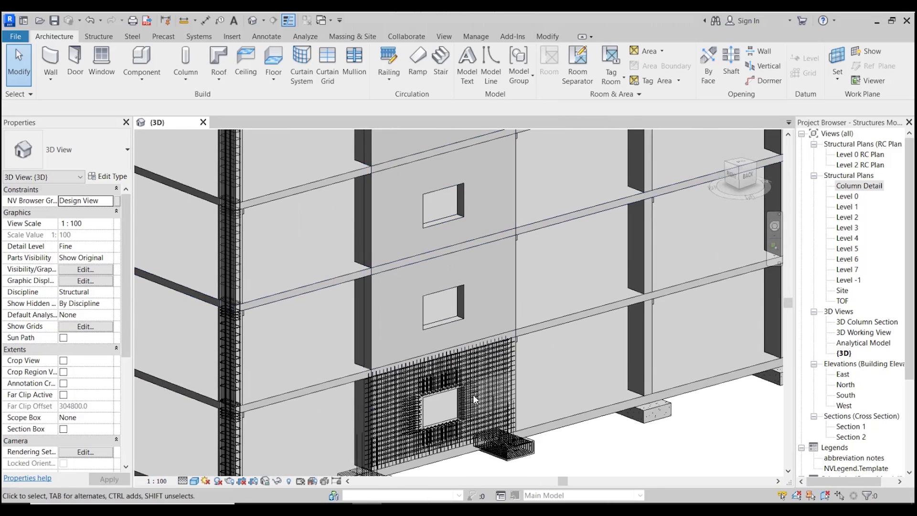
pyautogui.rightClick(476, 383)
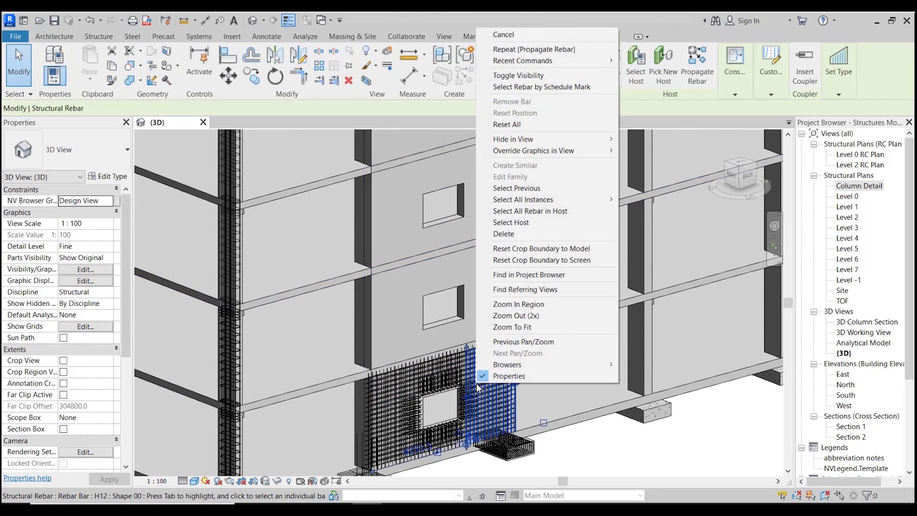
pyautogui.click(554, 211)
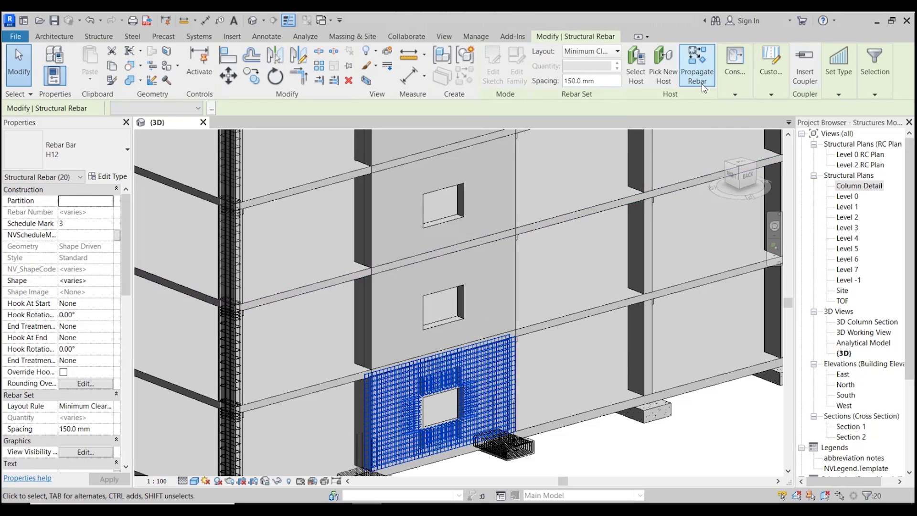
# Propagate the lowest wall's rebar, aligned by host, to the two walls directly above it
pyautogui.click(704, 60)
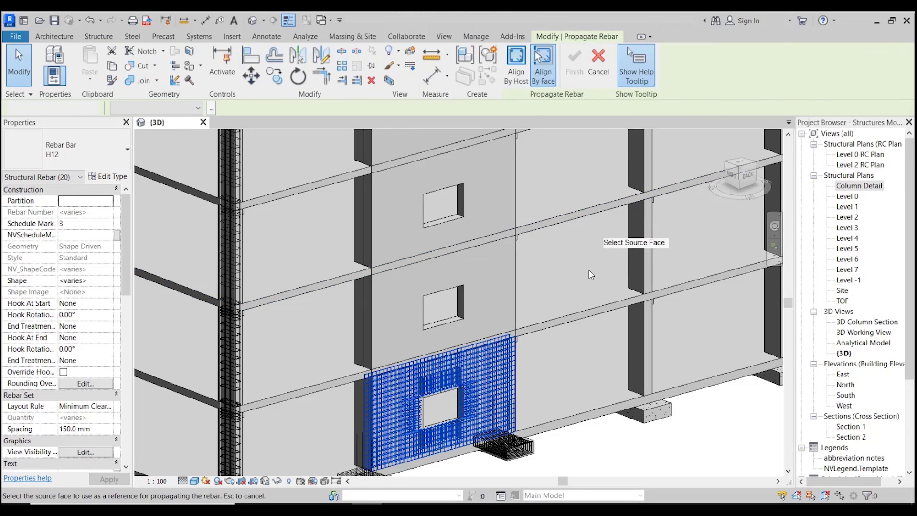
pyautogui.click(524, 84)
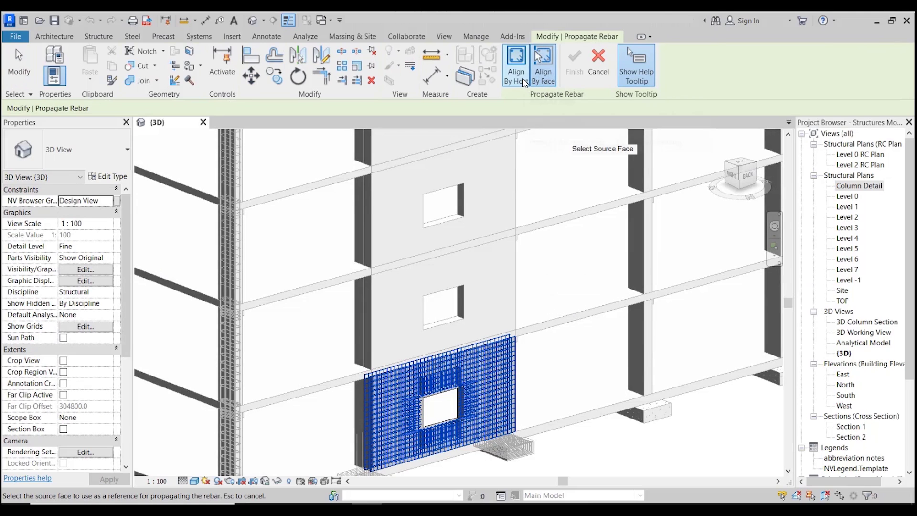
pyautogui.click(515, 288)
pyautogui.click(548, 196)
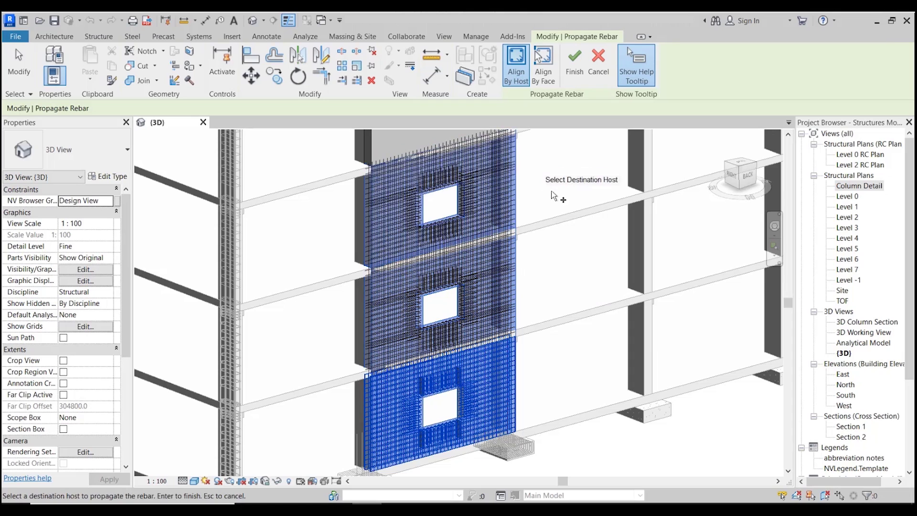
# Add the three remaining upper walls in the stack as destination hosts and finish the wall rebar propagation
pyautogui.scroll(3, 535, 368)
pyautogui.moveTo(519, 420); pyautogui.dragTo(457, 280, button='middle')
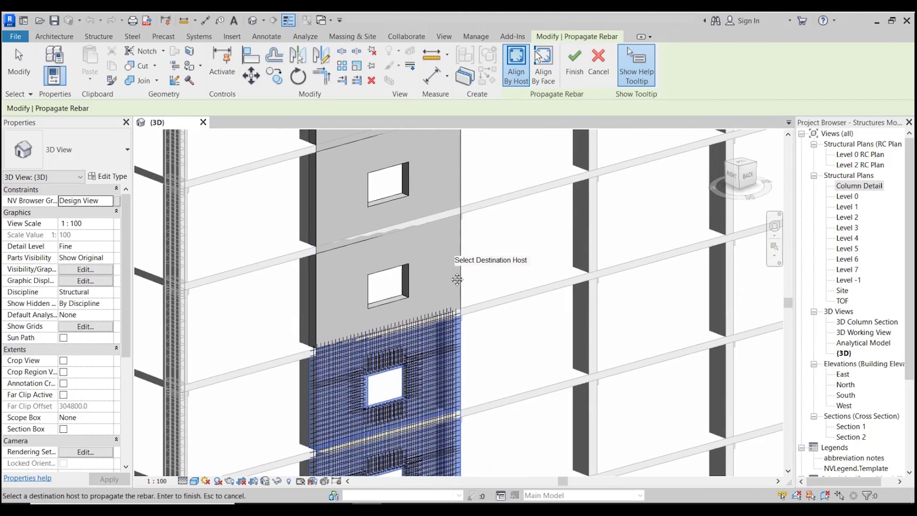
pyautogui.click(457, 270)
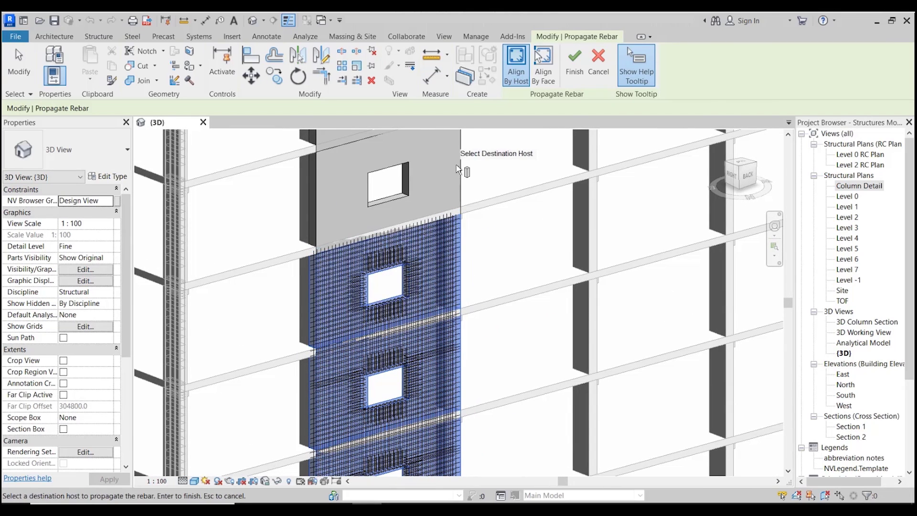
pyautogui.moveTo(505, 204); pyautogui.dragTo(518, 342, button='middle')
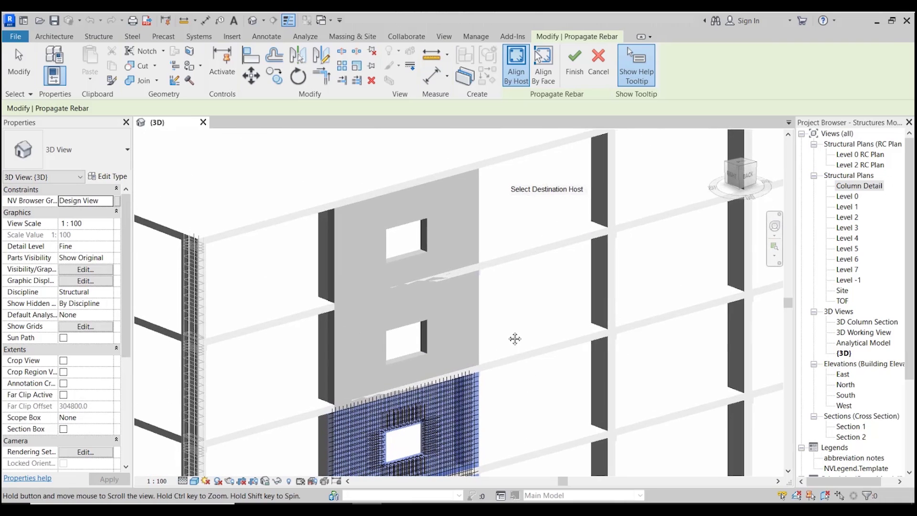
pyautogui.click(478, 300)
pyautogui.click(481, 235)
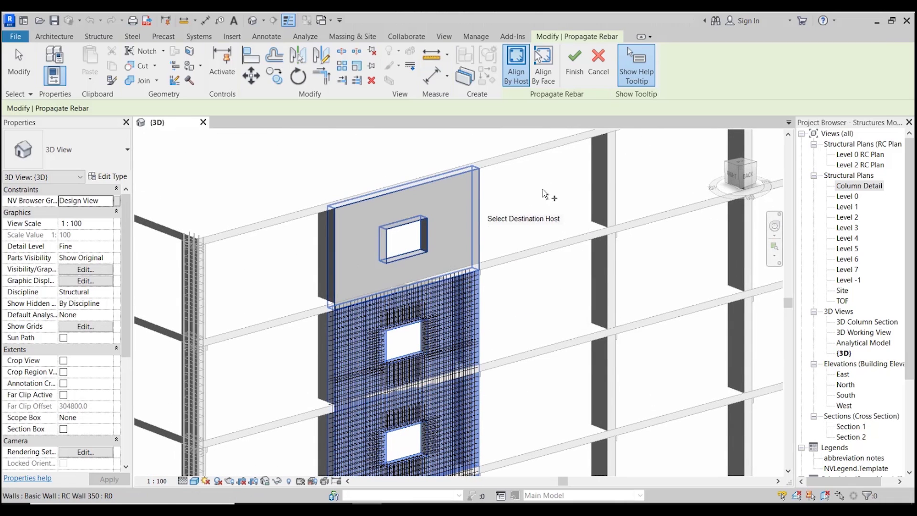
pyautogui.click(593, 69)
# Select all rebar hosted in the building's corner footing
pyautogui.scroll(-3, 554, 333)
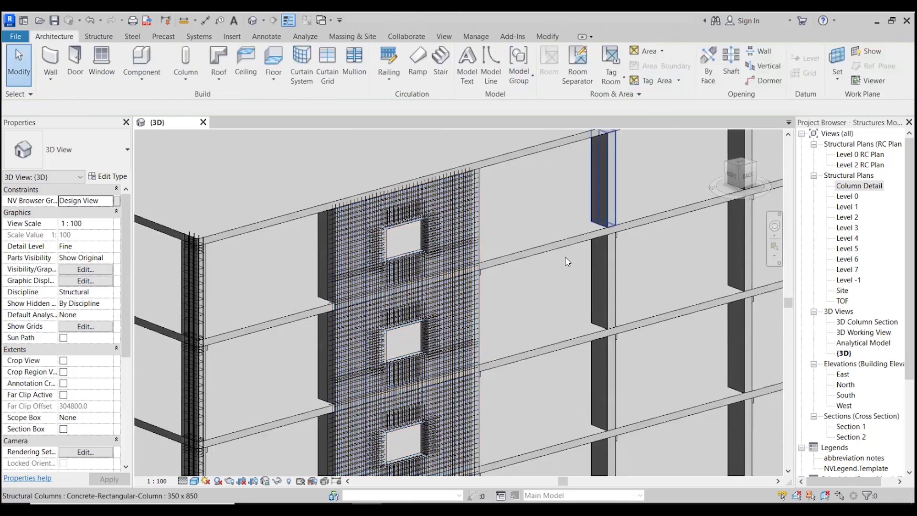
pyautogui.scroll(-3, 629, 234)
pyautogui.scroll(2, 629, 234)
pyautogui.moveTo(649, 399)
pyautogui.mouseDown(button='middle')
pyautogui.moveTo(652, 428)
pyautogui.moveTo(643, 411)
pyautogui.mouseUp(button='middle')
pyautogui.scroll(3, 640, 370)
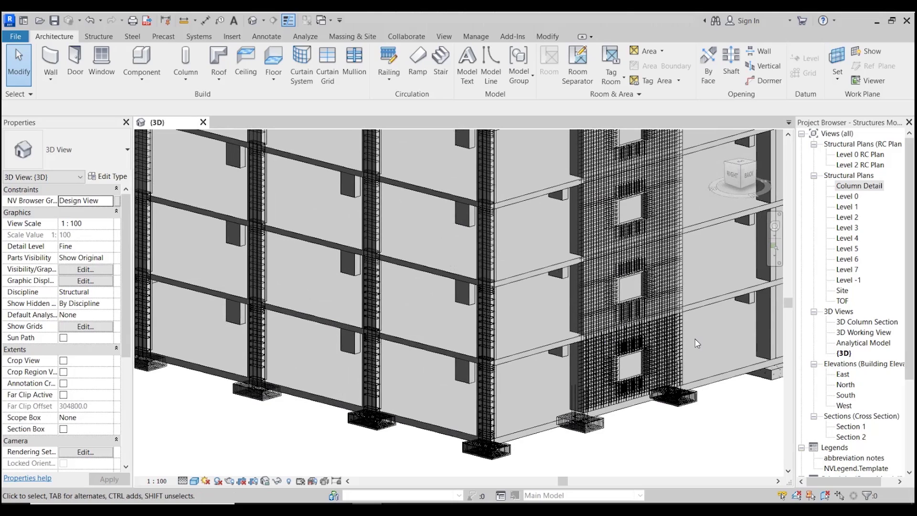
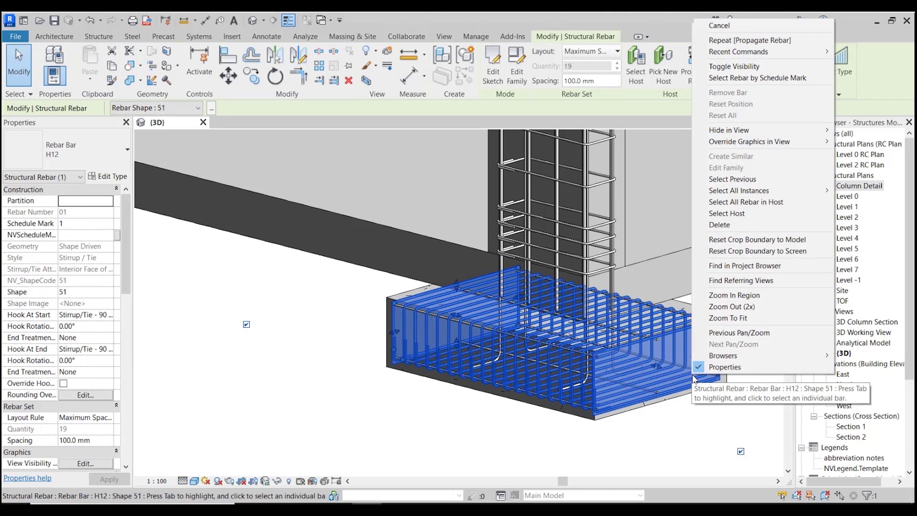
pyautogui.click(759, 203)
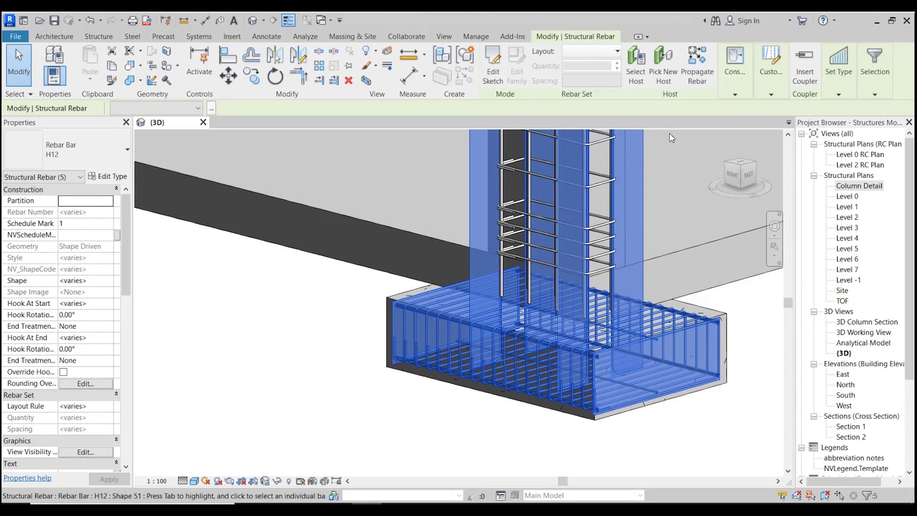
# Displace the corner footing's rebar as a displacement set, moving it out of the footing by about 2392 mm in X
pyautogui.click(386, 56)
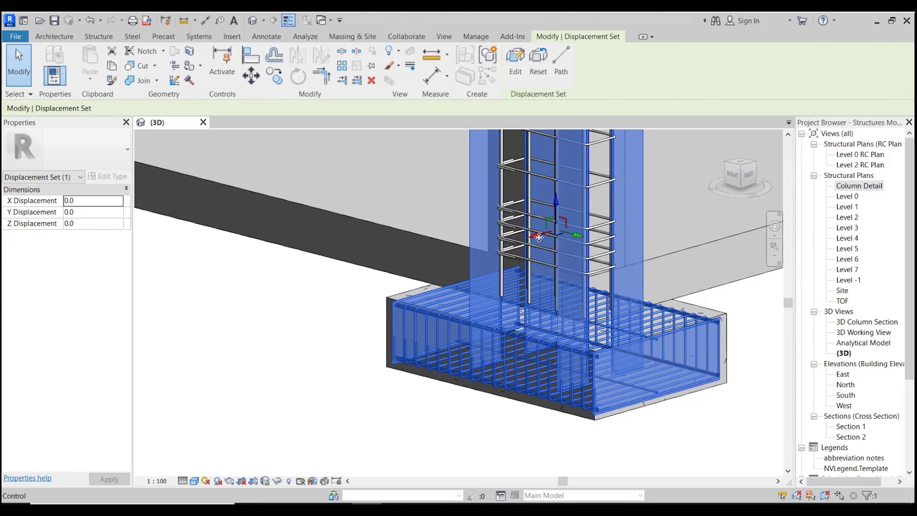
pyautogui.moveTo(541, 240); pyautogui.dragTo(279, 323)
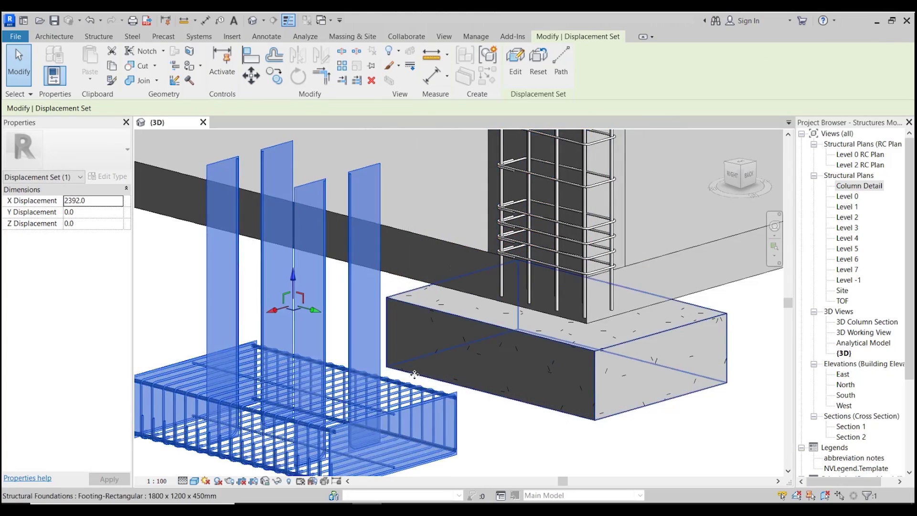
pyautogui.scroll(-3, 414, 372)
pyautogui.press('Escape')
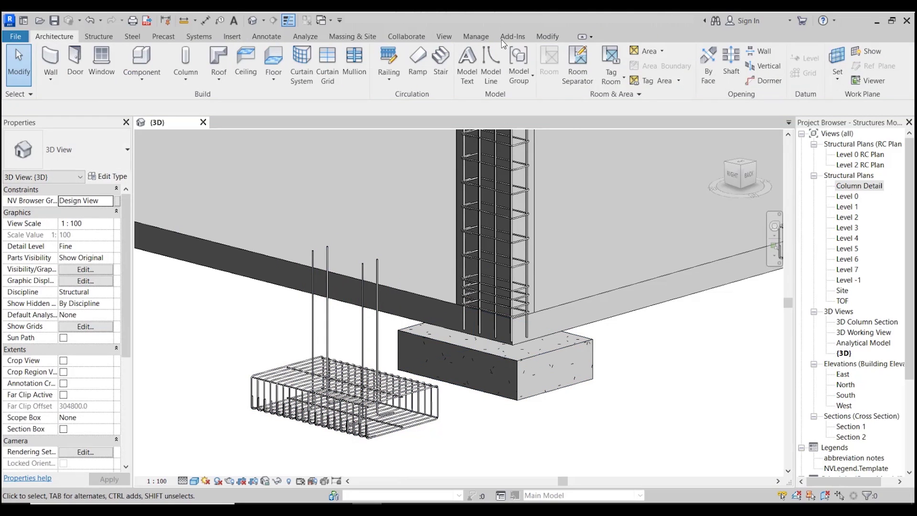
# Add displacement paths to the displaced footing rebar at three corners of the cage and the tops of two vertical bars
pyautogui.click(401, 404)
pyautogui.click(401, 403)
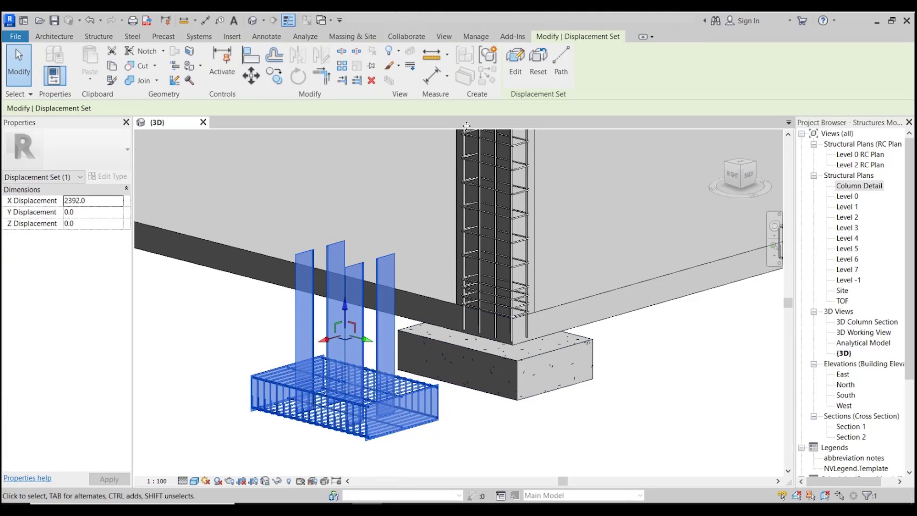
pyautogui.click(563, 69)
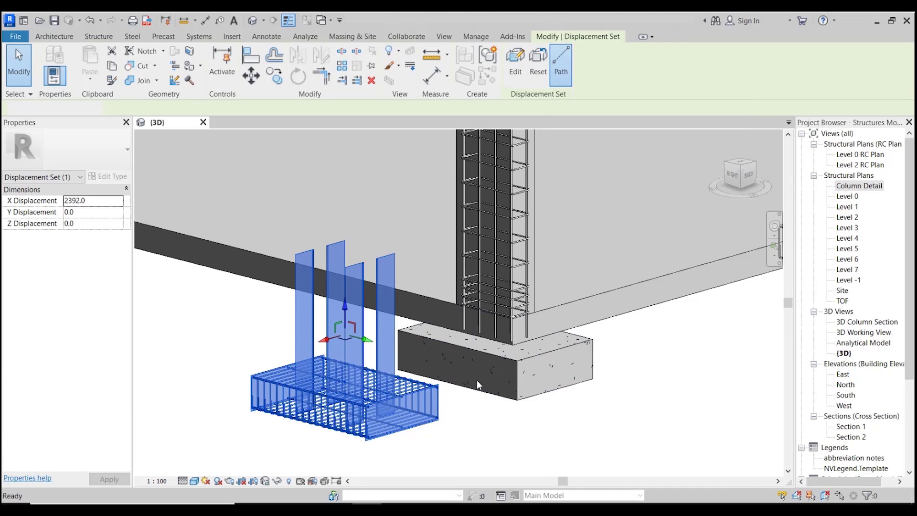
pyautogui.click(441, 423)
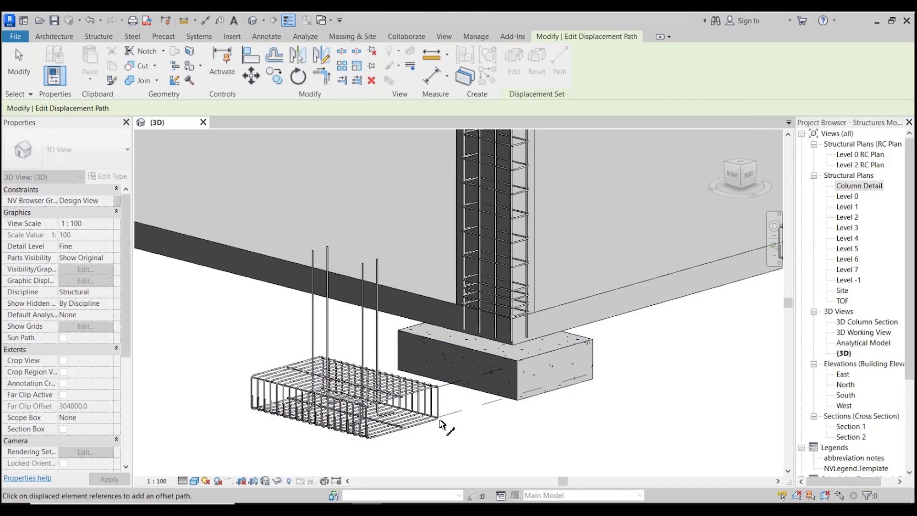
pyautogui.click(325, 360)
pyautogui.click(327, 252)
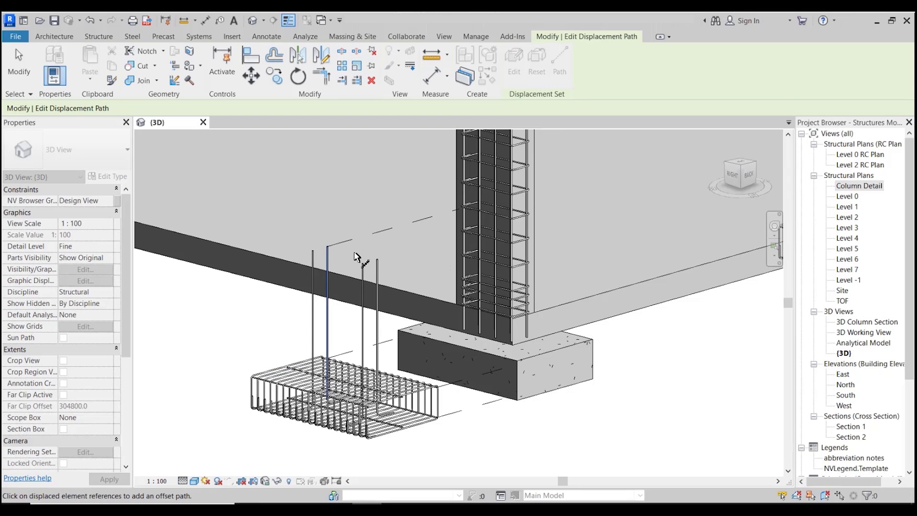
pyautogui.click(378, 263)
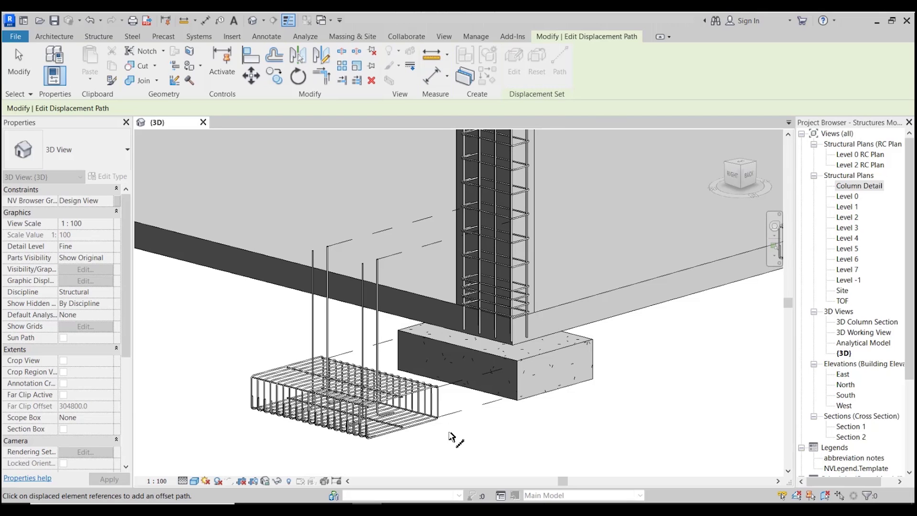
pyautogui.press('Escape')
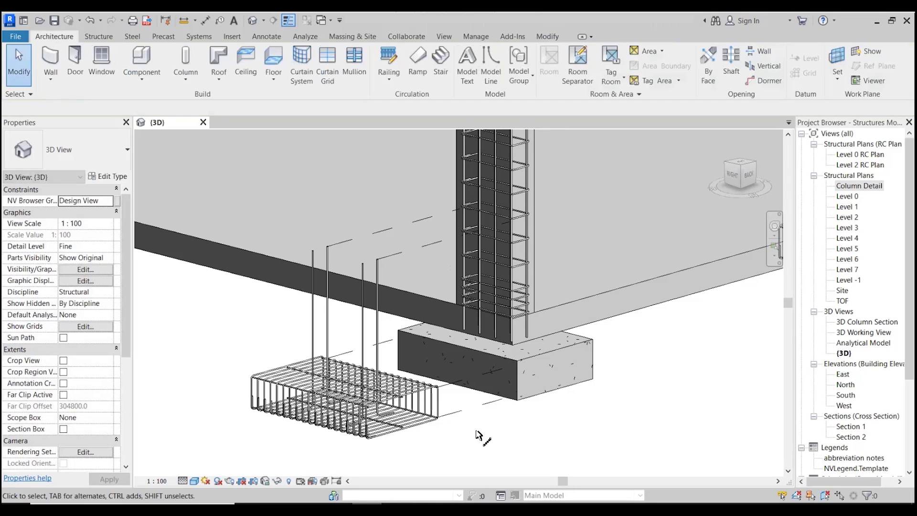
# Reset the footing rebar's displacement set so the cage goes back to its original place inside the corner footing
pyautogui.click(391, 423)
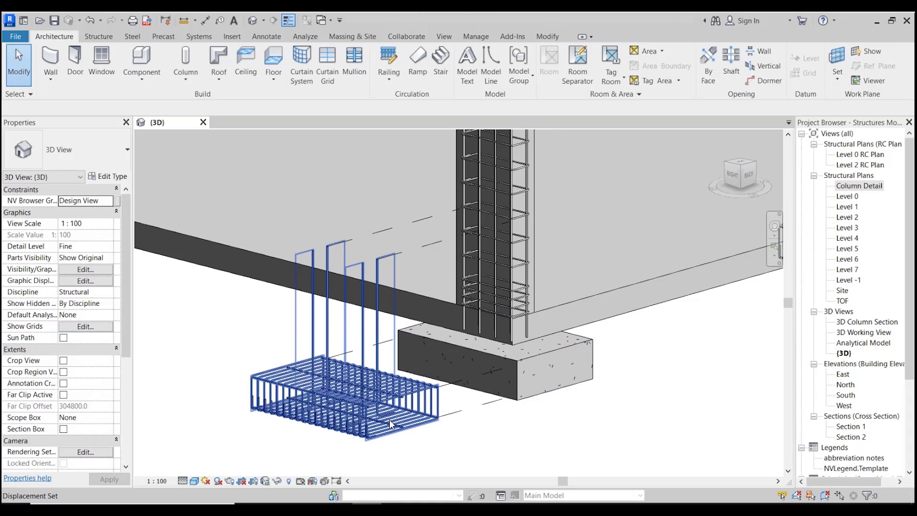
pyautogui.click(391, 423)
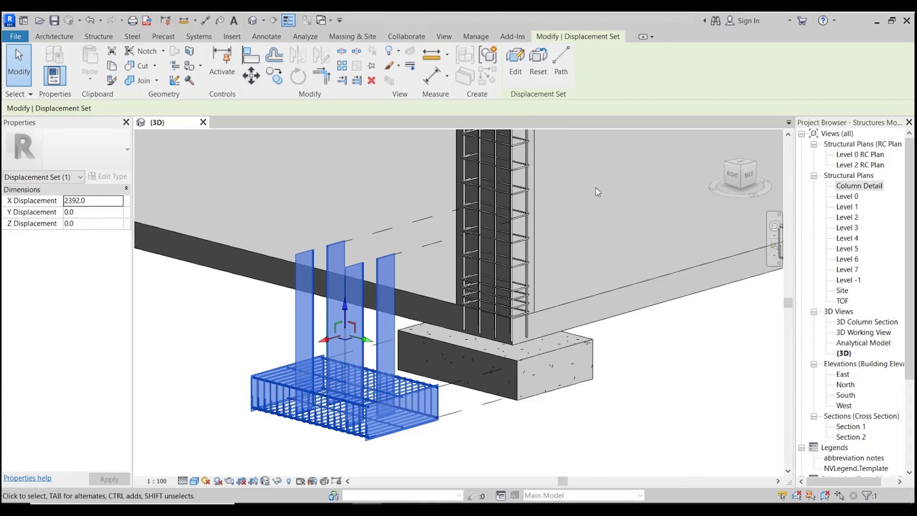
pyautogui.click(535, 72)
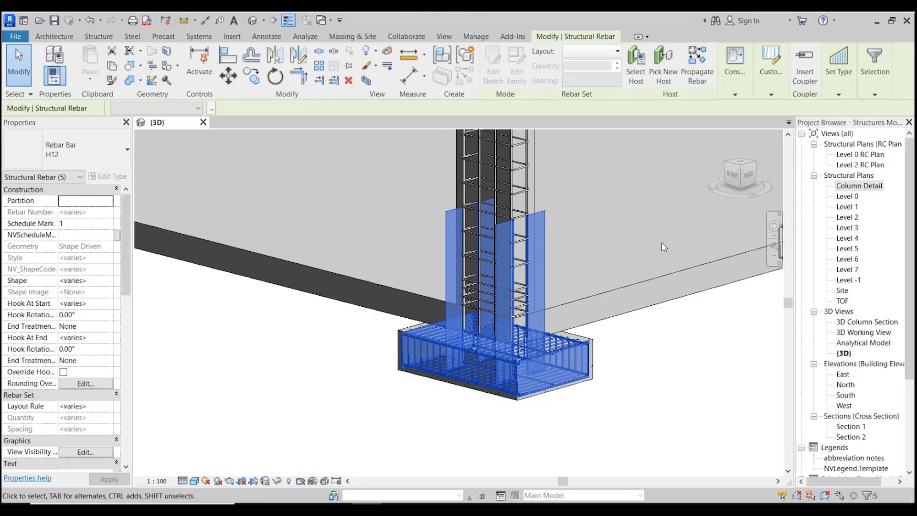
pyautogui.press('Escape')
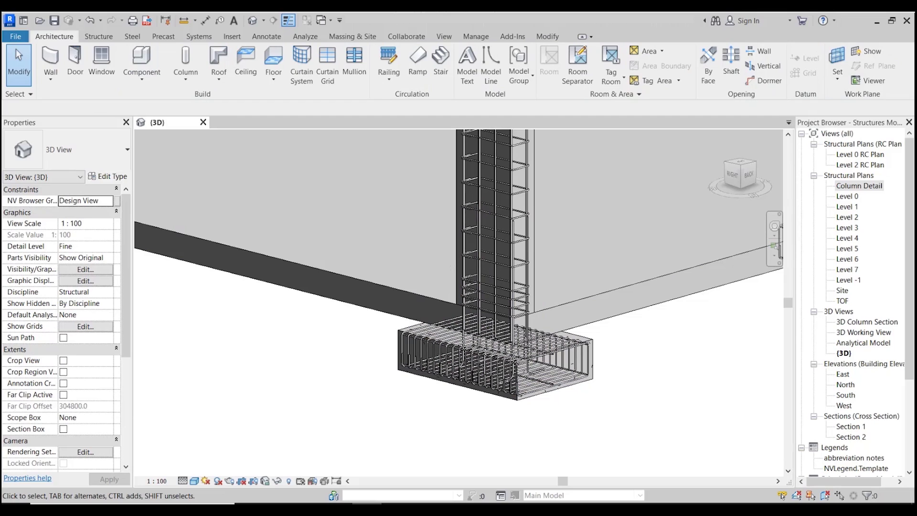
# Open the Column Detail plan and tag the second bar down on the column's right face, placing the tag outside the column with an angled leader
pyautogui.doubleClick(859, 186)
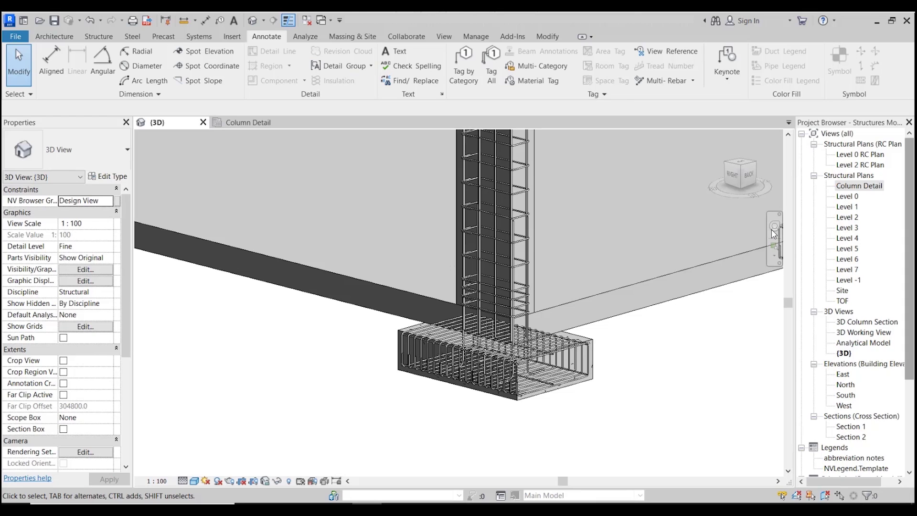
pyautogui.doubleClick(854, 186)
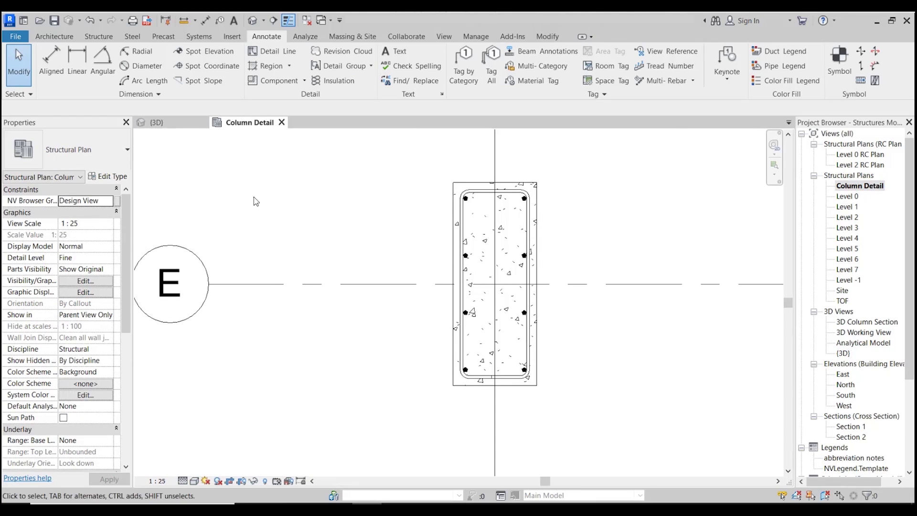
pyautogui.click(463, 67)
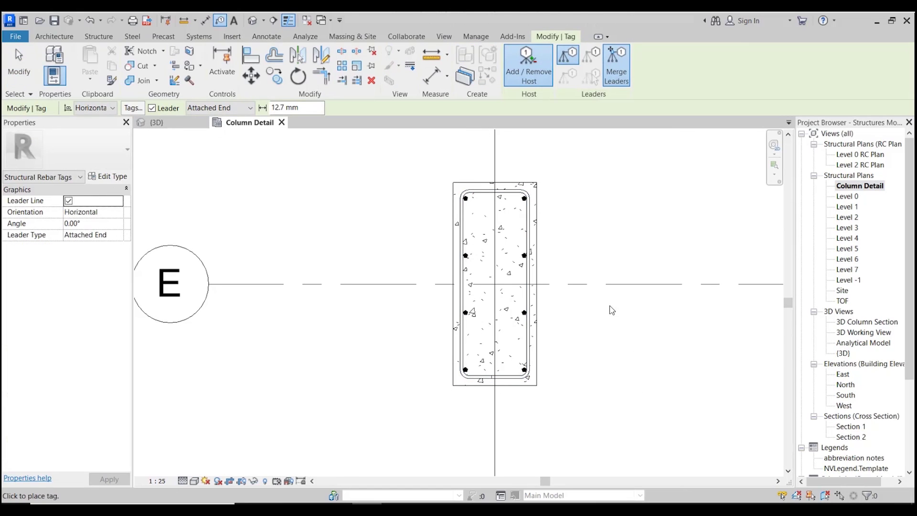
pyautogui.click(524, 260)
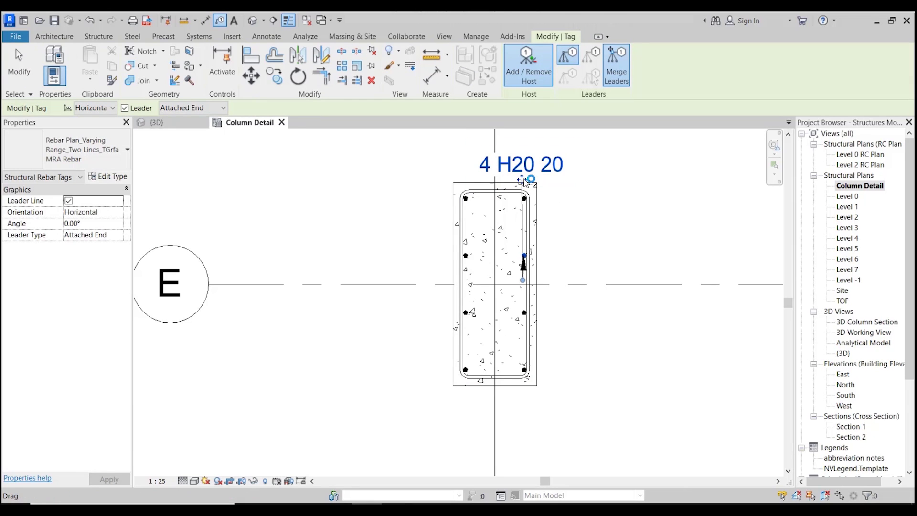
pyautogui.moveTo(522, 180); pyautogui.dragTo(680, 235)
pyautogui.moveTo(678, 330); pyautogui.dragTo(602, 217)
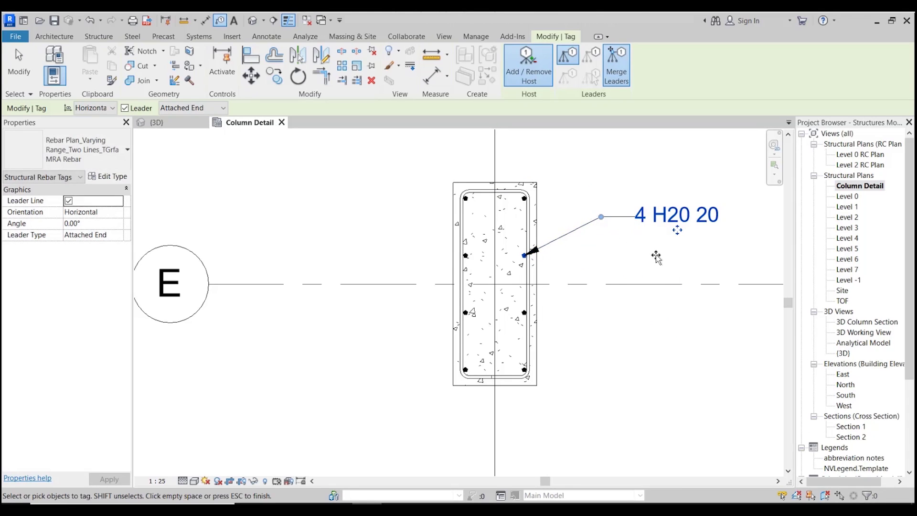
pyautogui.click(533, 78)
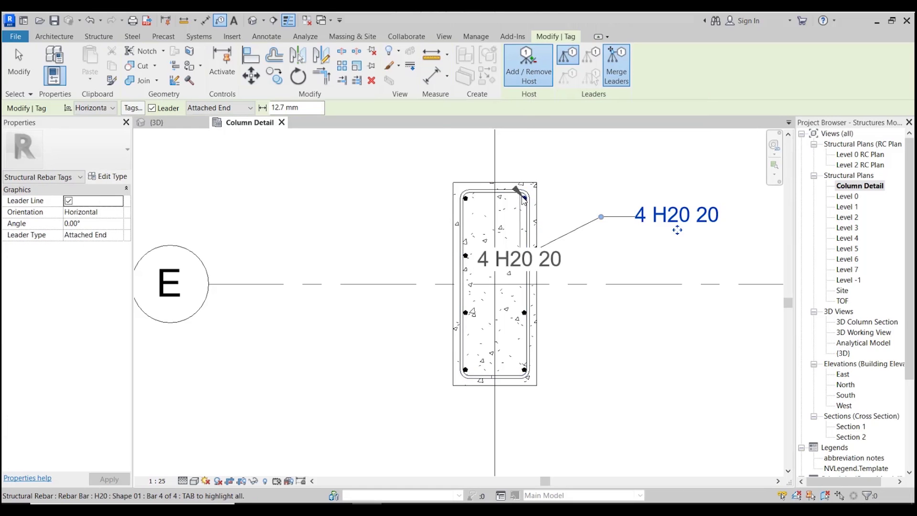
pyautogui.press('Escape')
pyautogui.press('Escape')
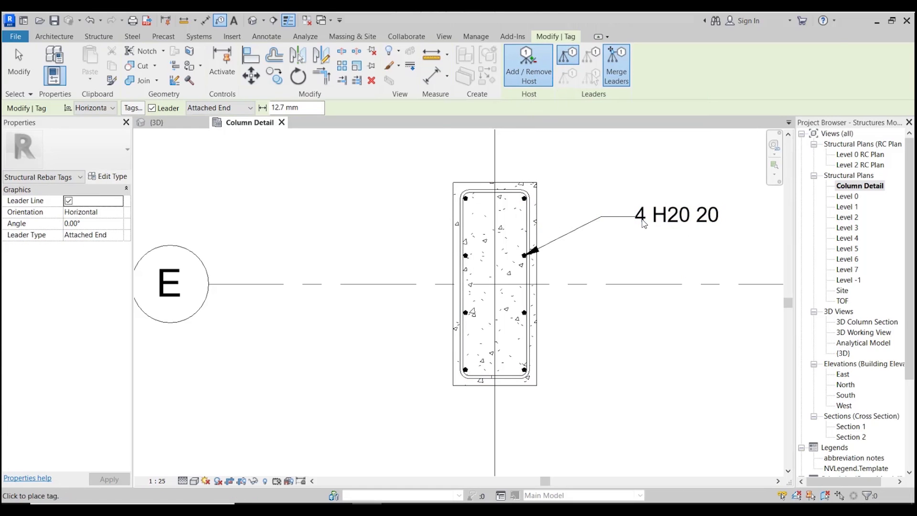
# Add the other three bars on the column's right face as hosts of the existing rebar tag
pyautogui.click(676, 215)
pyautogui.click(534, 71)
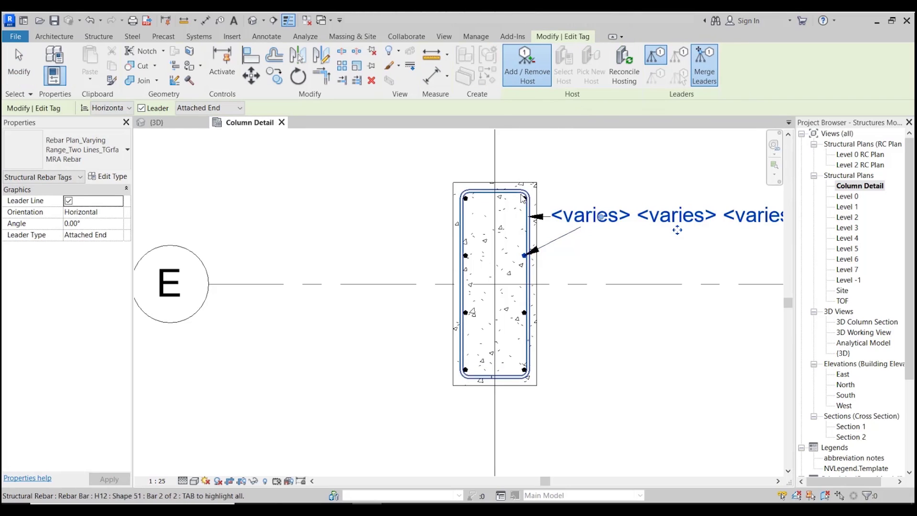
pyautogui.click(525, 200)
pyautogui.click(525, 313)
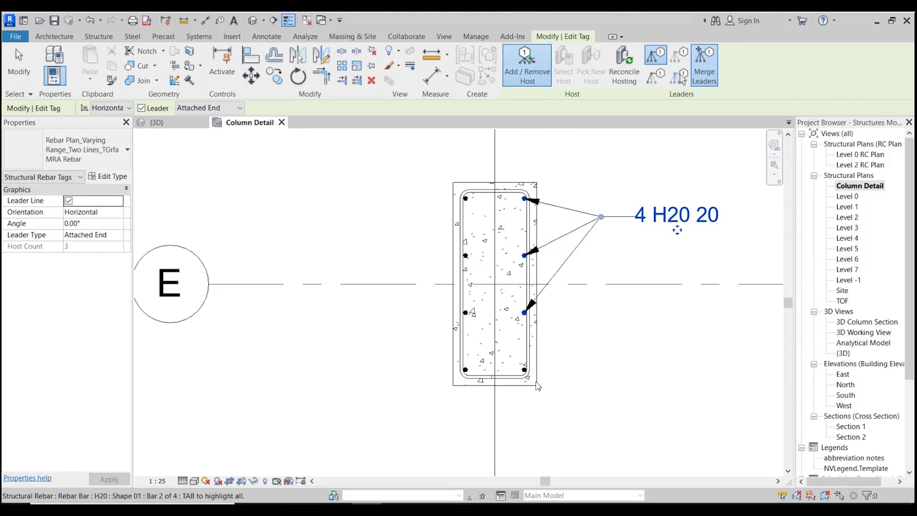
pyautogui.click(527, 373)
pyautogui.click(526, 372)
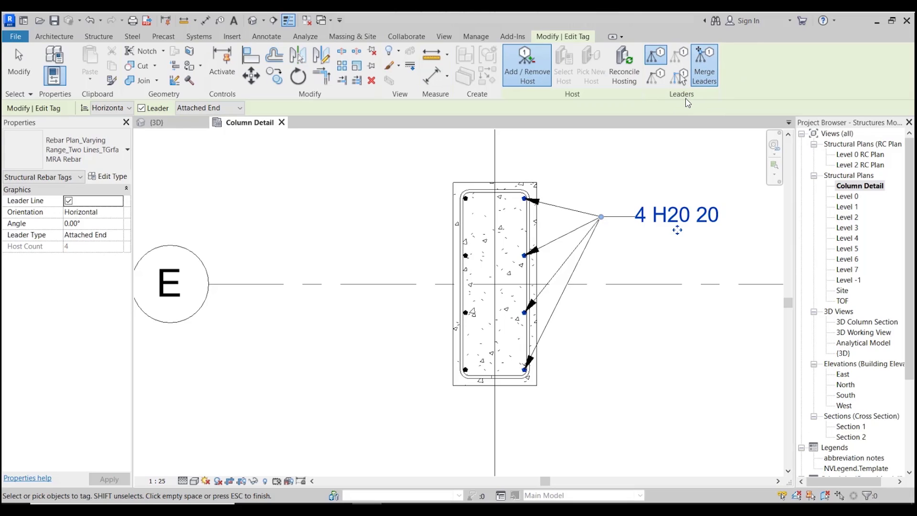
pyautogui.press('Escape')
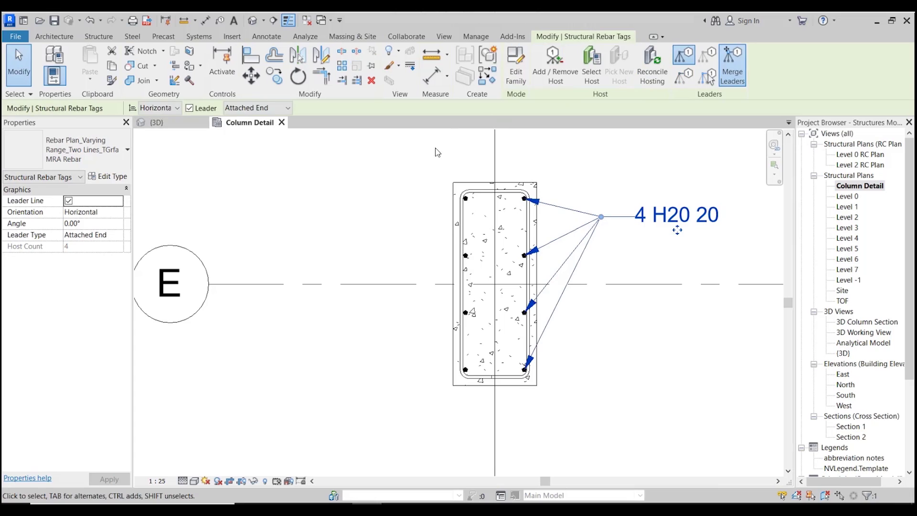
pyautogui.press('Escape')
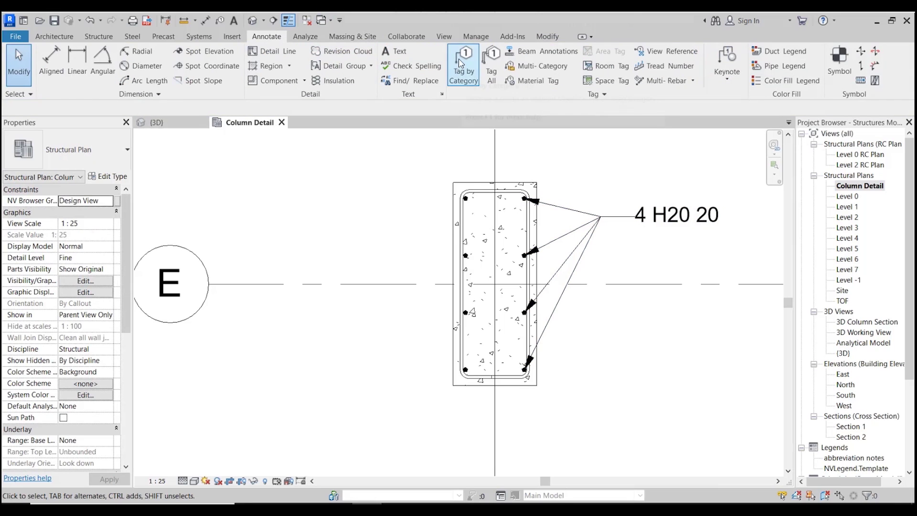
# Tag the third bar down on the column's left face by category, bending its leader outside the column
pyautogui.click(463, 65)
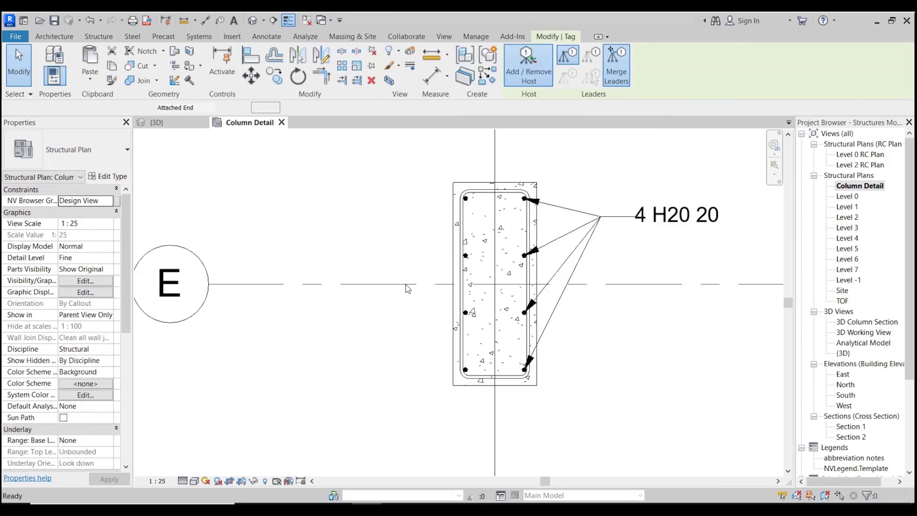
pyautogui.click(465, 311)
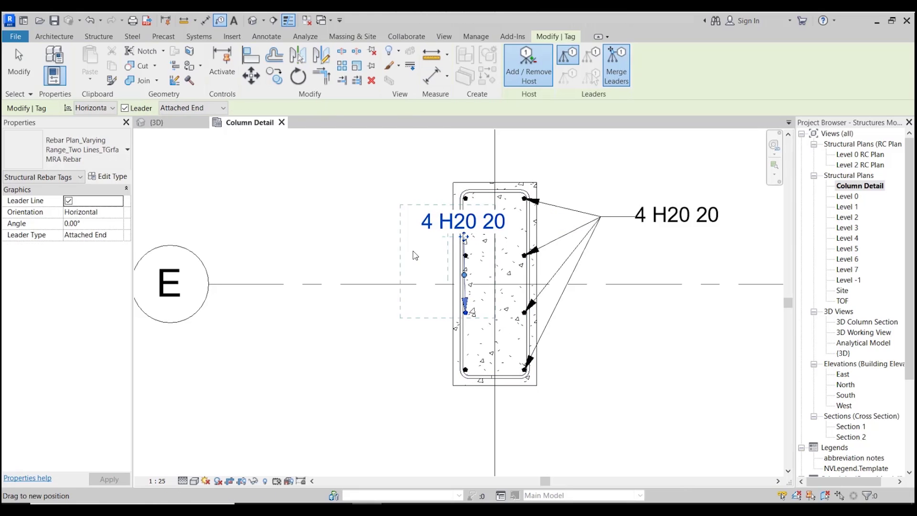
pyautogui.moveTo(464, 275); pyautogui.dragTo(396, 307)
pyautogui.click(529, 70)
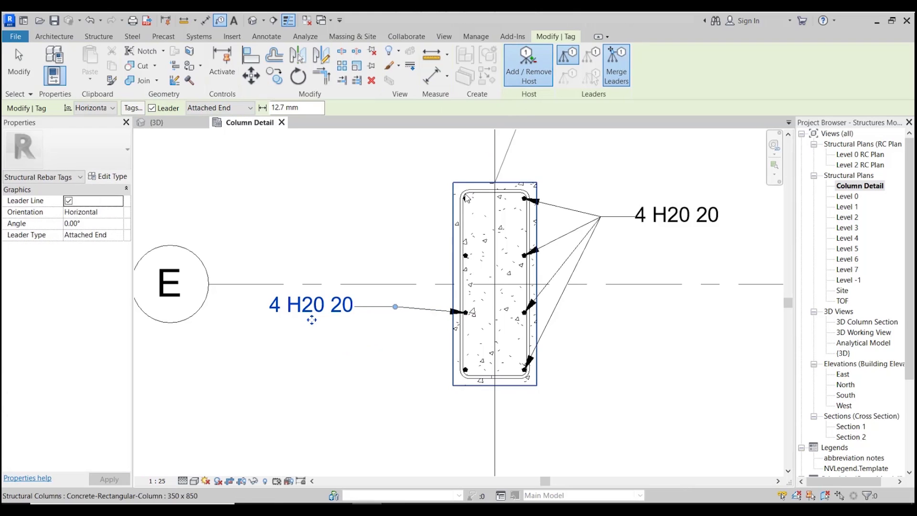
pyautogui.press('Escape')
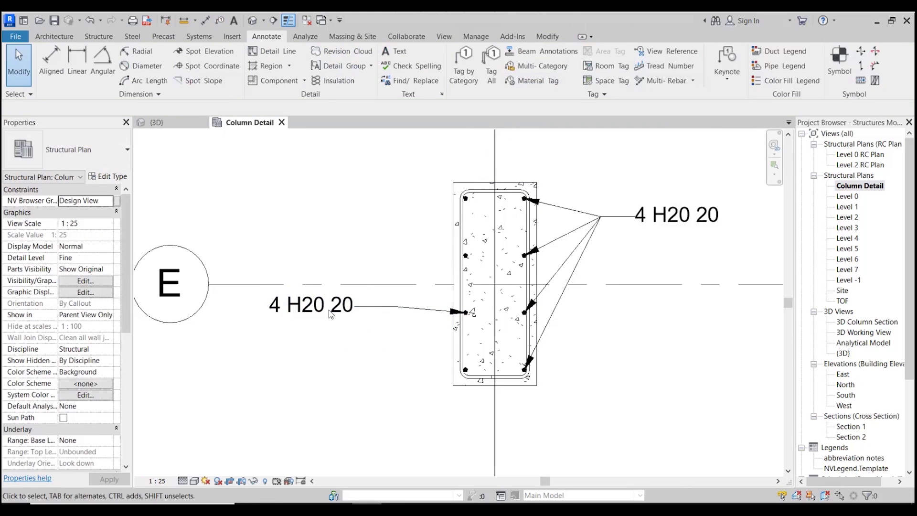
# Add the remaining three bars on the column's left face as hosts of that side's rebar tag
pyautogui.doubleClick(311, 320)
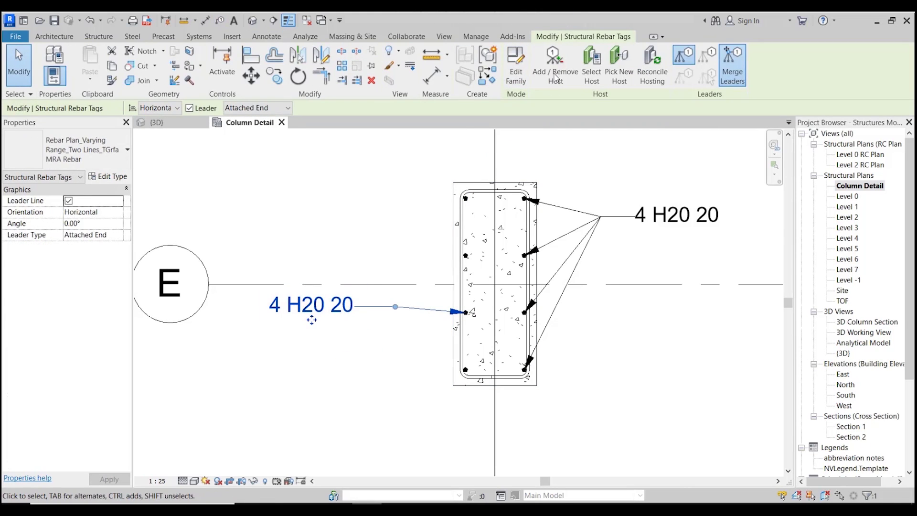
pyautogui.click(467, 203)
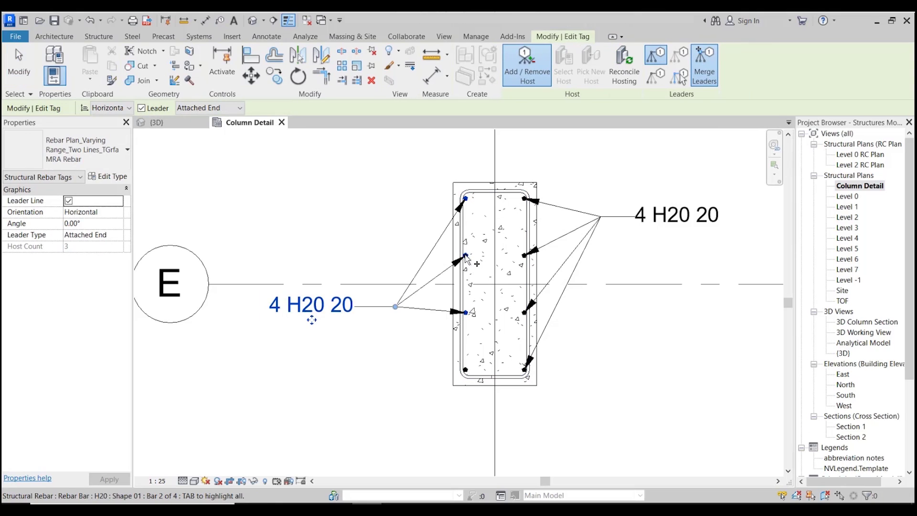
pyautogui.click(467, 373)
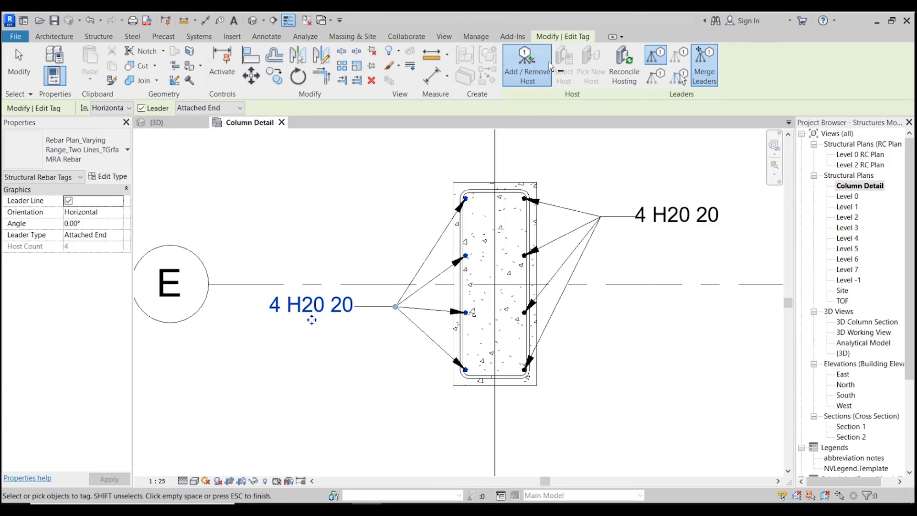
pyautogui.press('Escape')
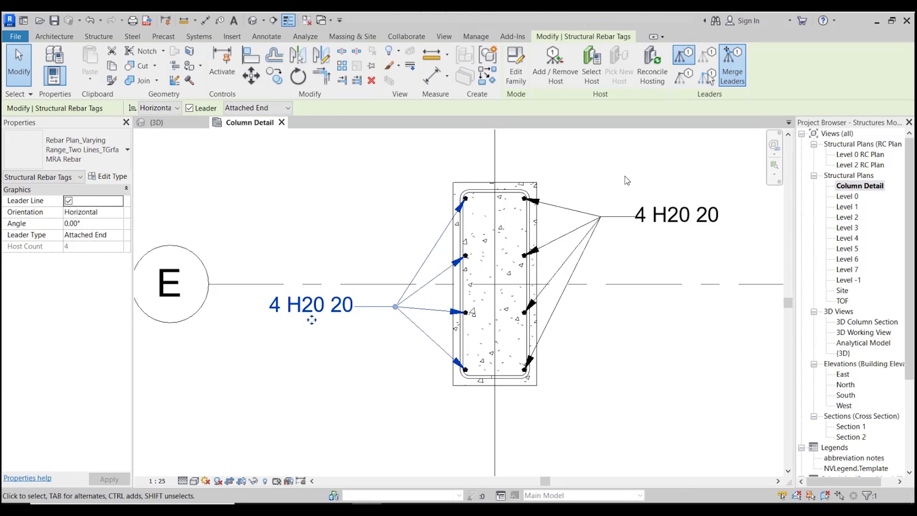
pyautogui.press('Escape')
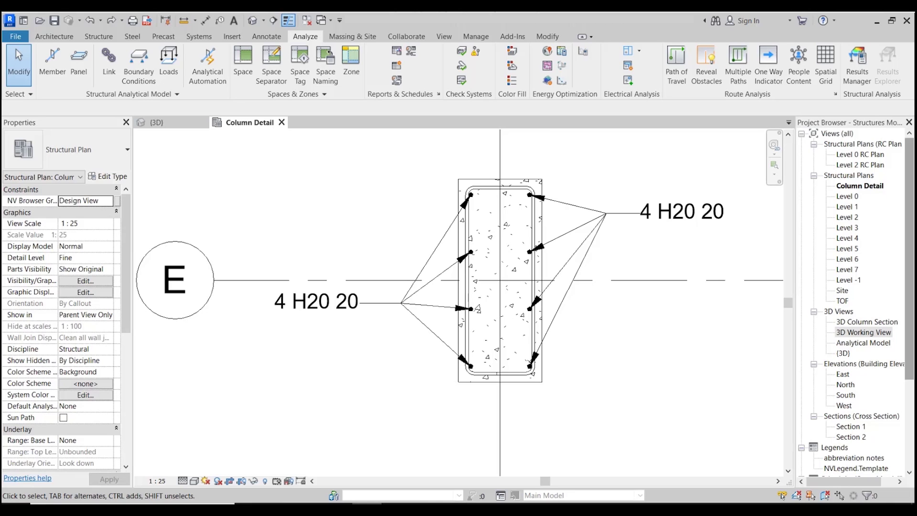
# Check the Analytical Model view, then from the 3D Working View open the Physical to Analytical for Buildings script in Analytical Automation, accepting the privacy settings
pyautogui.doubleClick(863, 343)
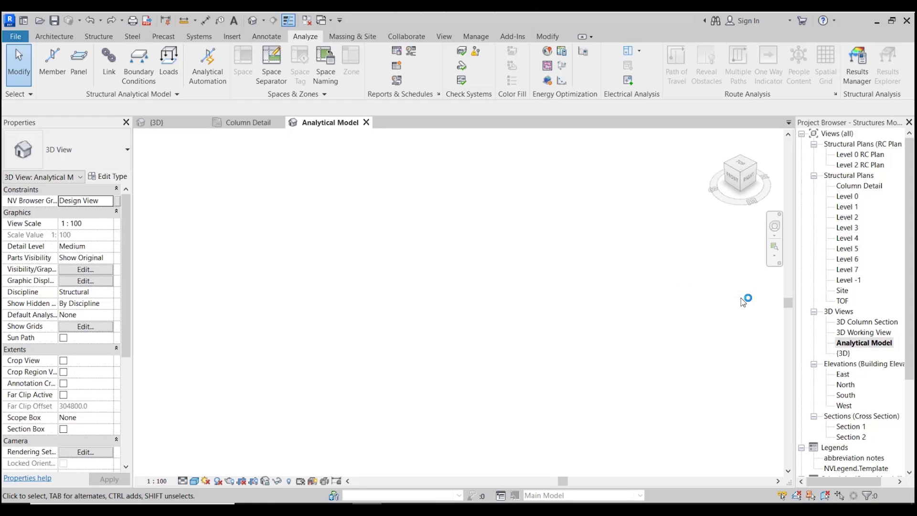
pyautogui.doubleClick(855, 332)
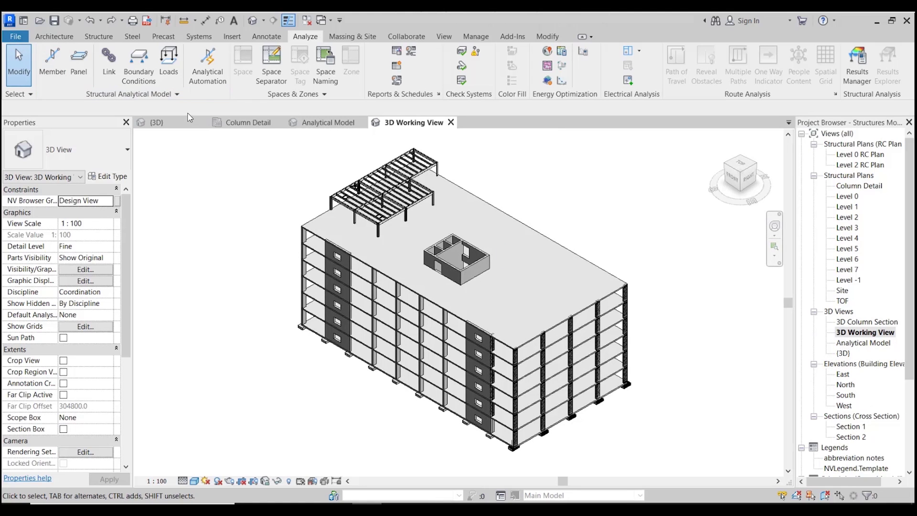
pyautogui.click(213, 75)
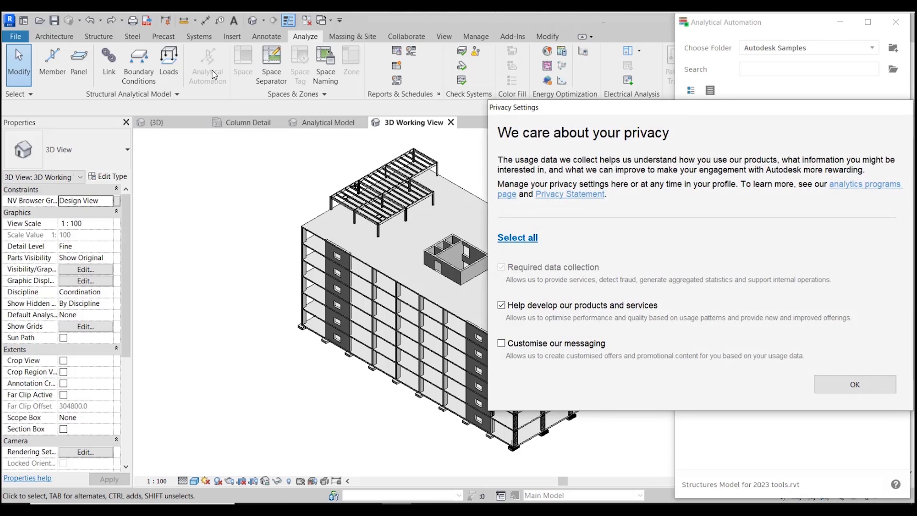
pyautogui.click(840, 392)
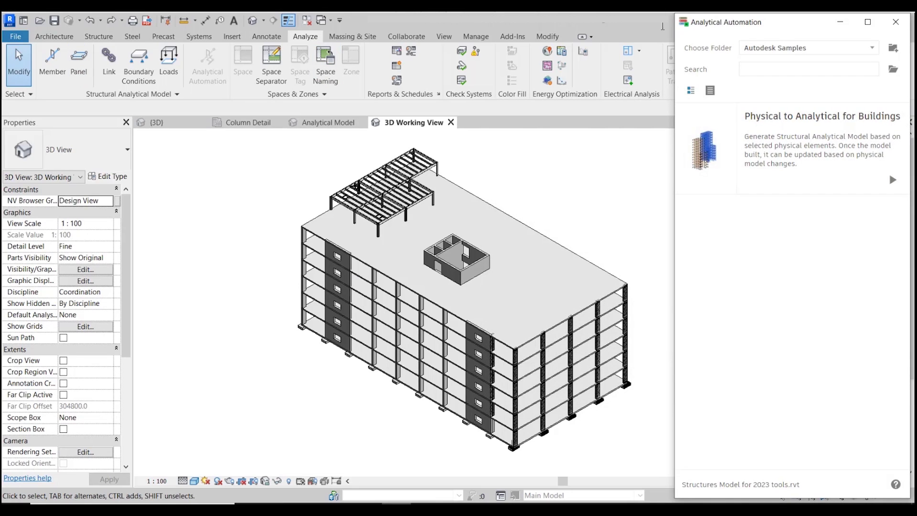
pyautogui.moveTo(872, 180)
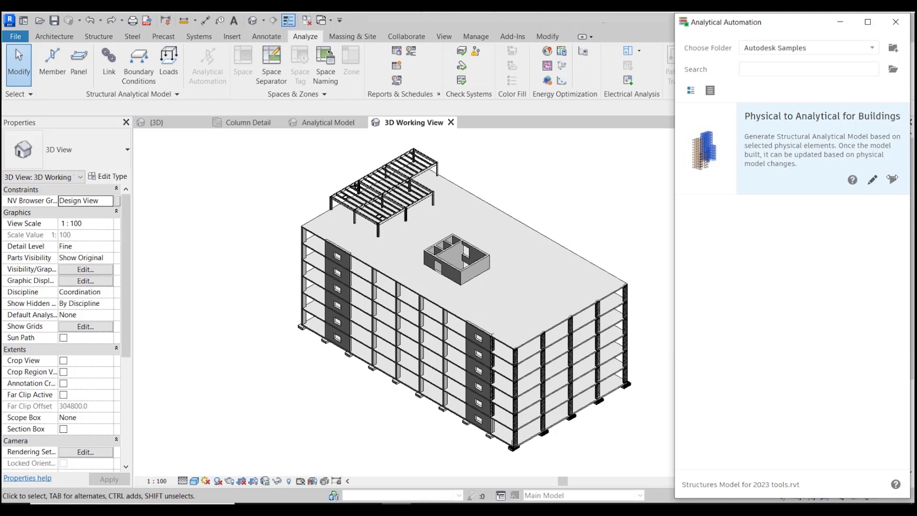
pyautogui.click(812, 146)
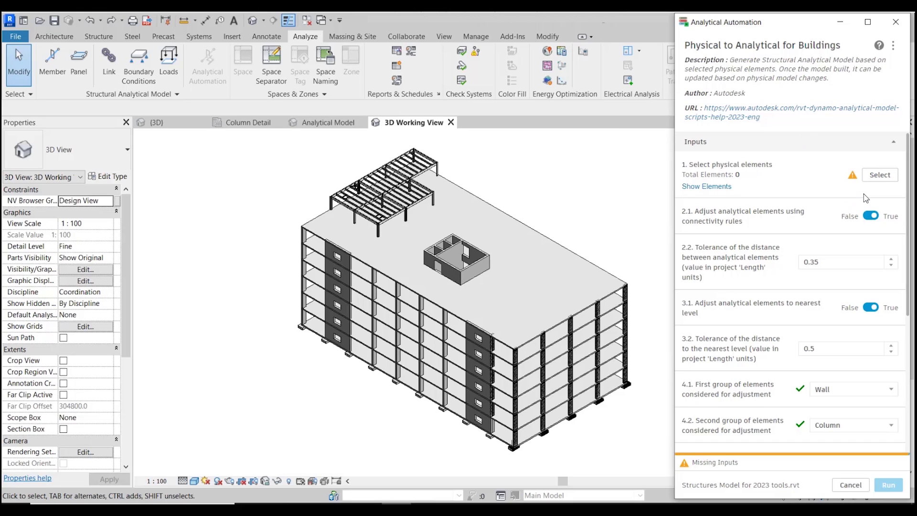
# Choose the whole building, including the rooftop frame, as the script's physical elements and review the remaining input settings
pyautogui.click(880, 175)
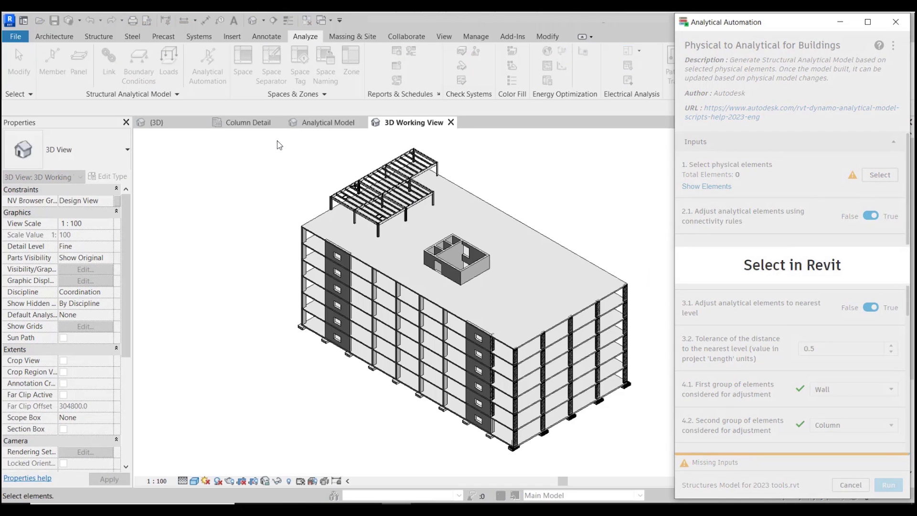
pyautogui.moveTo(280, 145)
pyautogui.mouseDown()
pyautogui.moveTo(471, 180)
pyautogui.moveTo(678, 490)
pyautogui.moveTo(666, 457)
pyautogui.mouseUp()
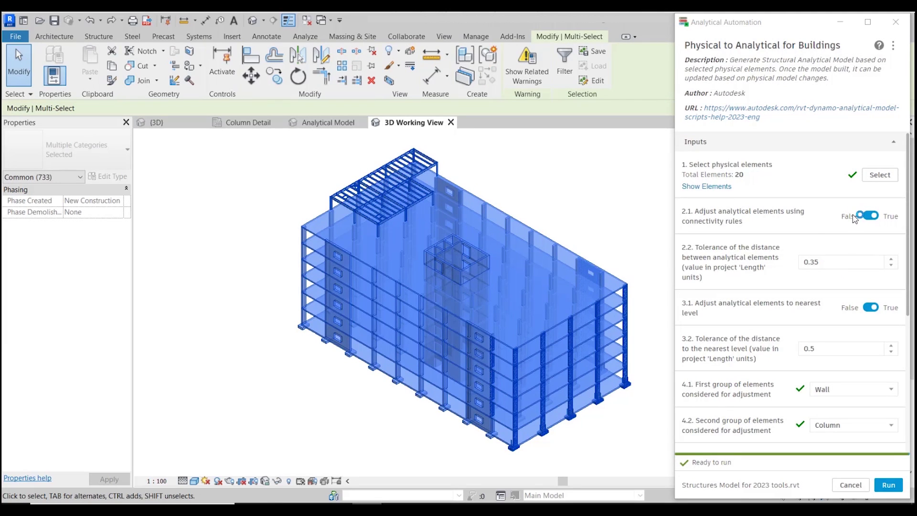
pyautogui.scroll(-5, 858, 224)
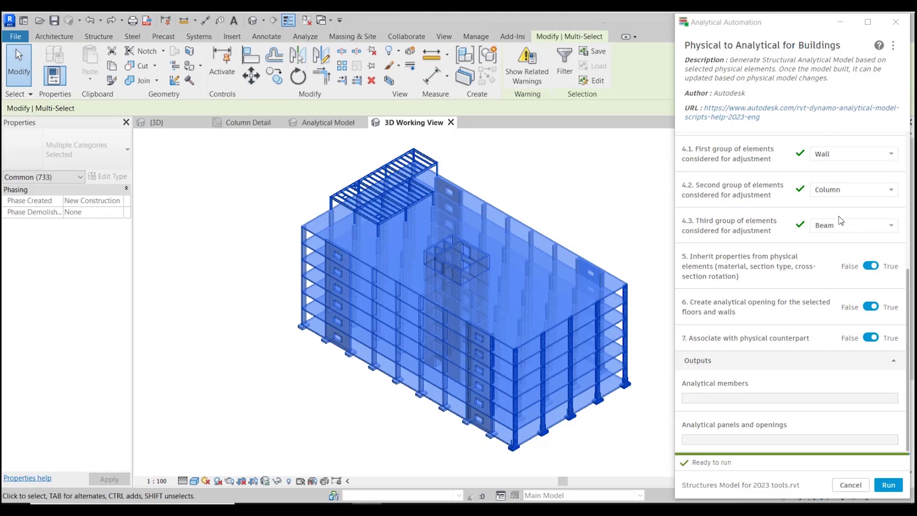
pyautogui.scroll(3, 839, 225)
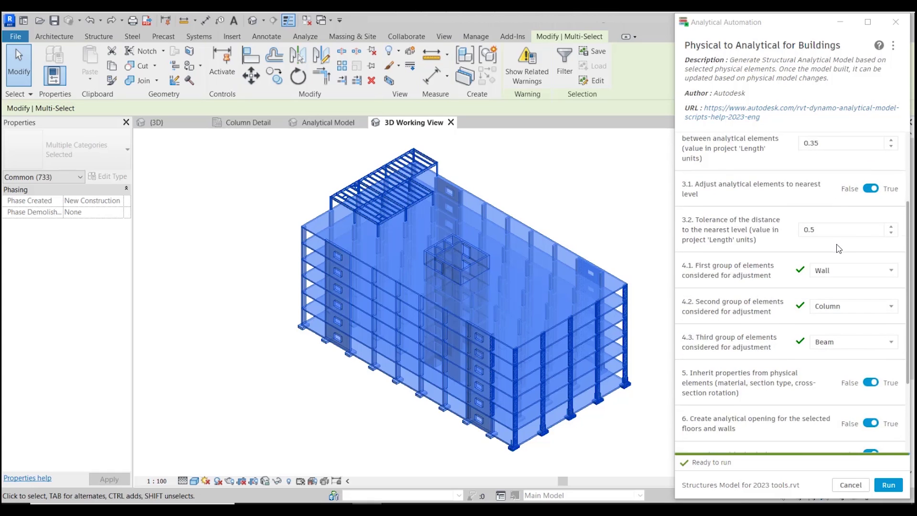
# Run the Physical to Analytical for Buildings script, review its output lists of analytical members, panels and openings, and close the script window
pyautogui.scroll(-3, 840, 258)
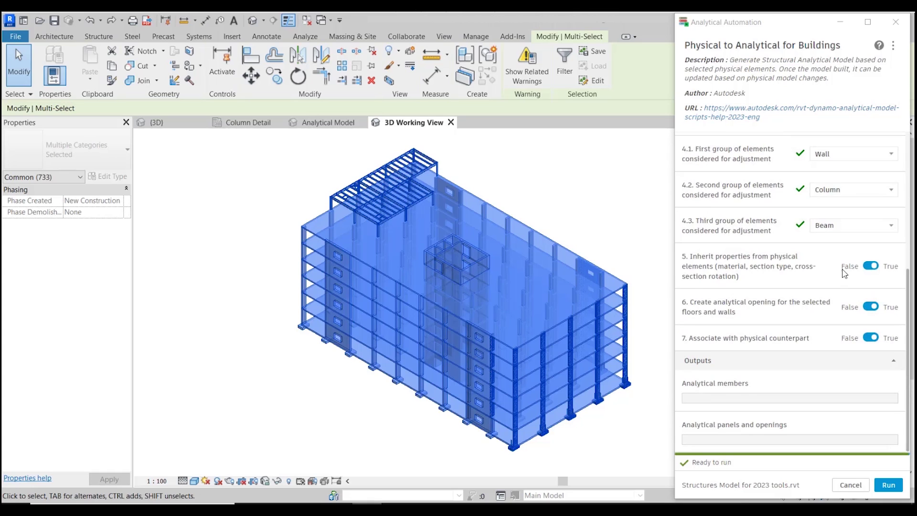
pyautogui.click(885, 485)
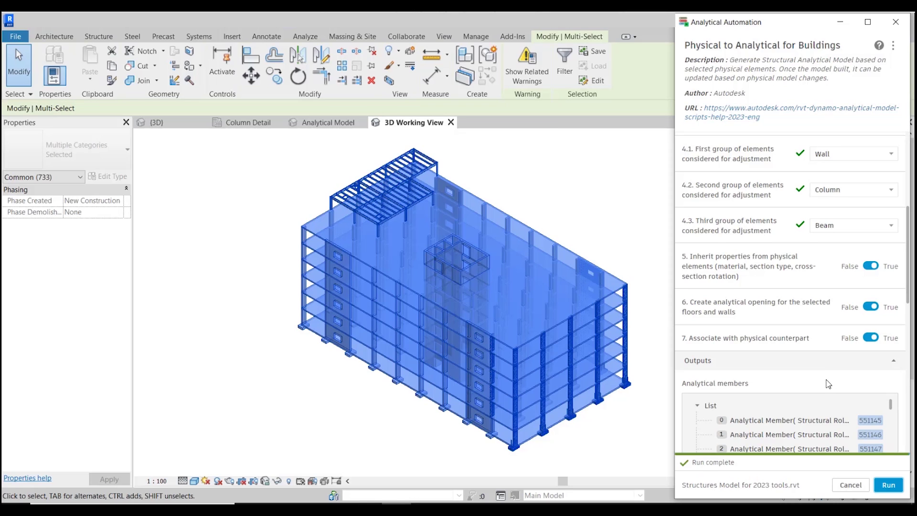
pyautogui.scroll(-6, 828, 383)
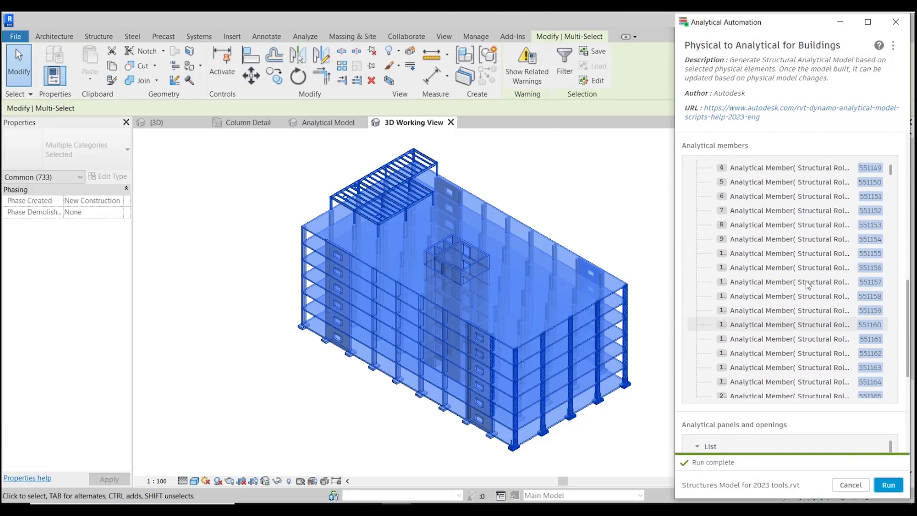
pyautogui.scroll(3, 807, 285)
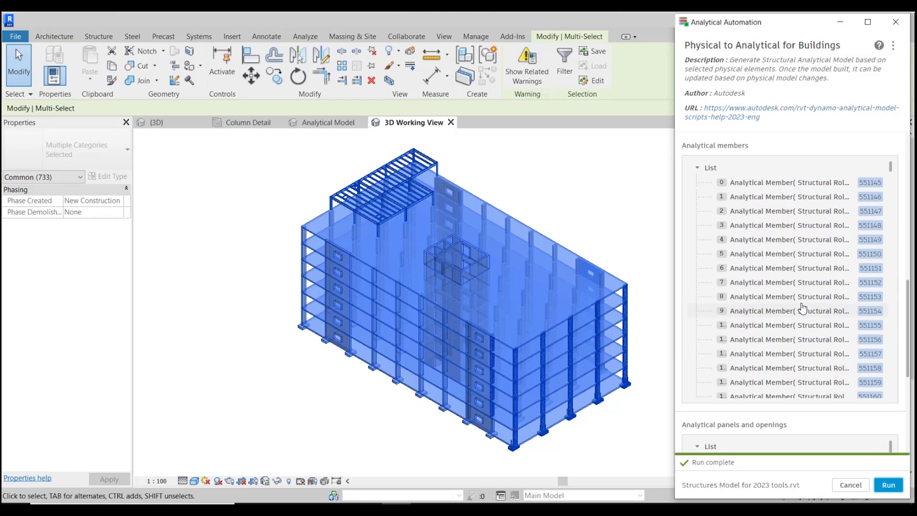
pyautogui.scroll(3, 764, 239)
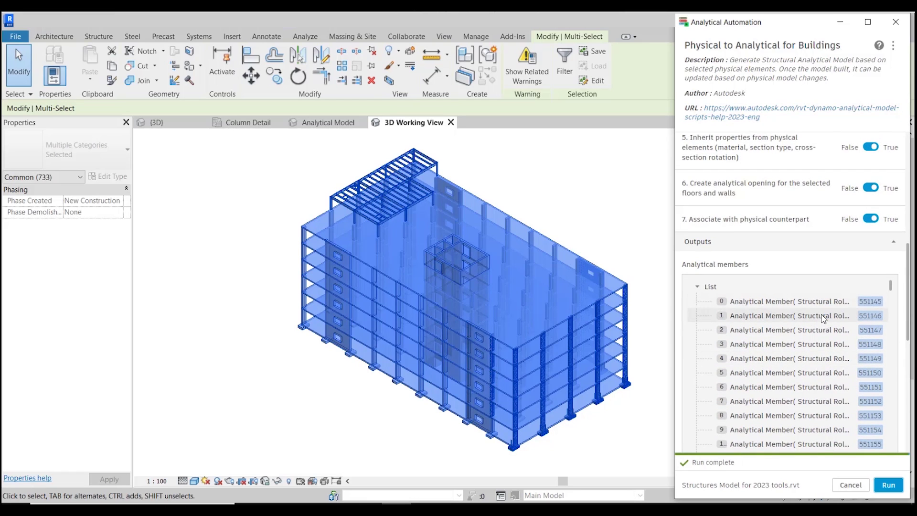
pyautogui.scroll(-15, 823, 318)
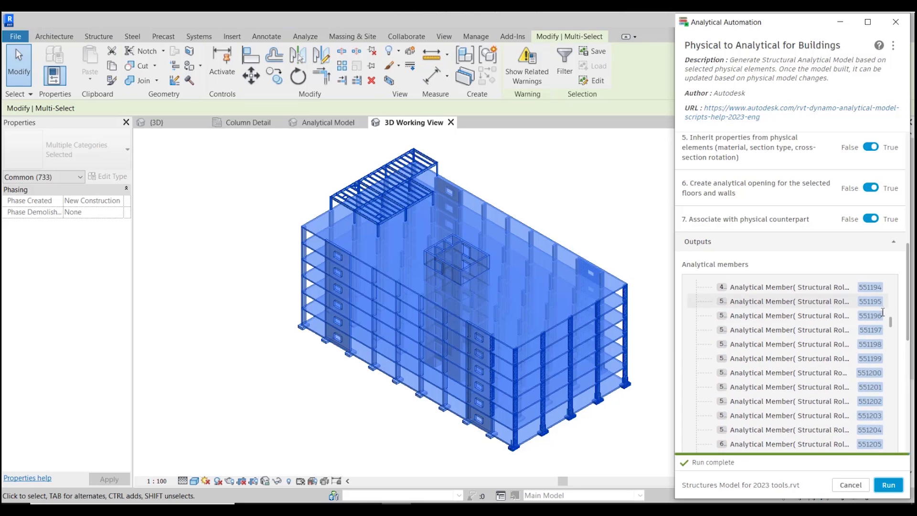
pyautogui.scroll(-3, 883, 312)
pyautogui.moveTo(911, 311); pyautogui.dragTo(908, 419)
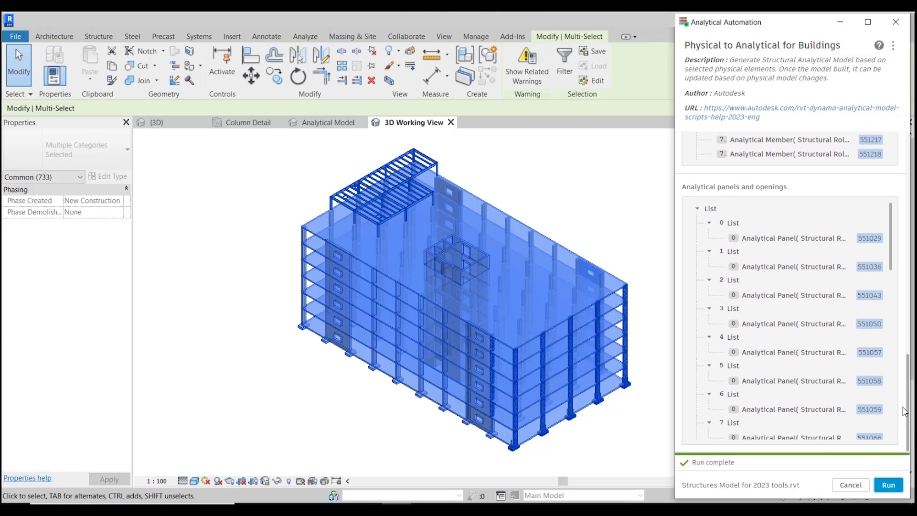
pyautogui.scroll(5, 905, 377)
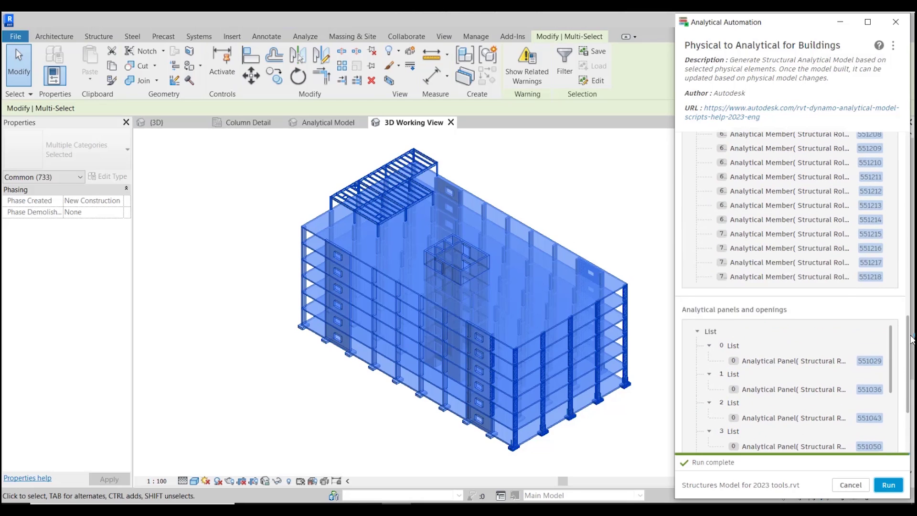
pyautogui.click(896, 23)
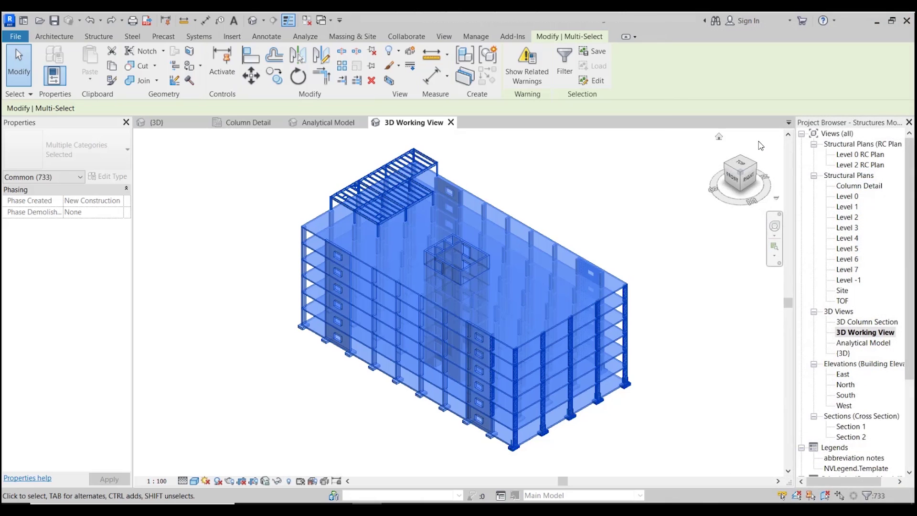
# Clear the building selection, open the Analytical Model 3D view and examine the generated analytical members and panels
pyautogui.click(661, 218)
pyautogui.doubleClick(863, 343)
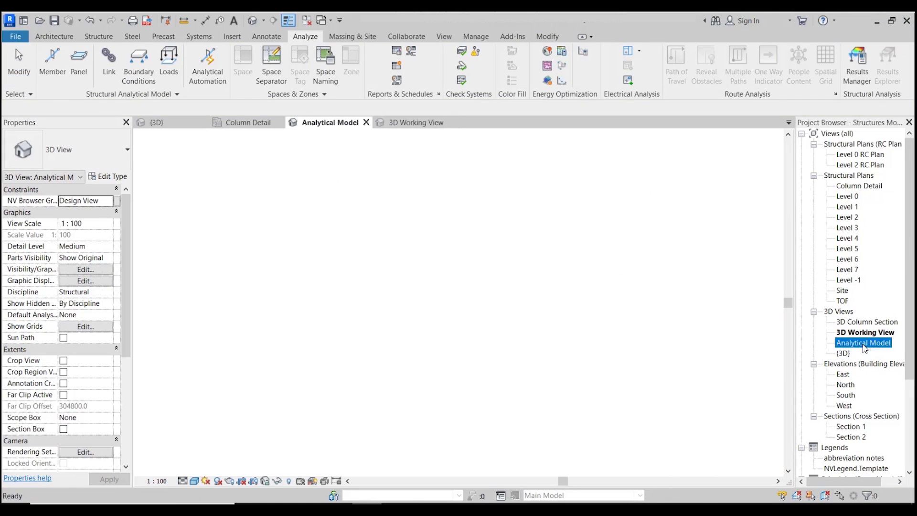
pyautogui.scroll(-2, 611, 300)
pyautogui.scroll(-3, 611, 301)
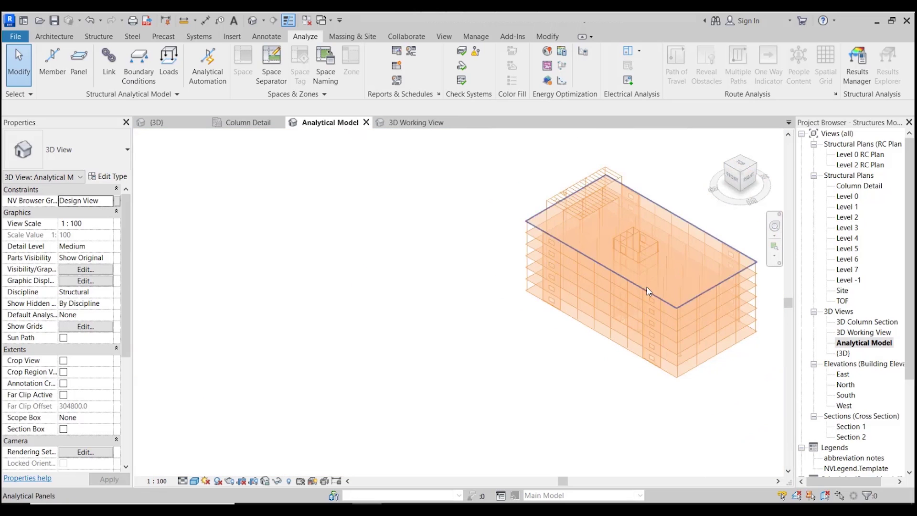
pyautogui.moveTo(647, 286); pyautogui.dragTo(609, 343, button='middle')
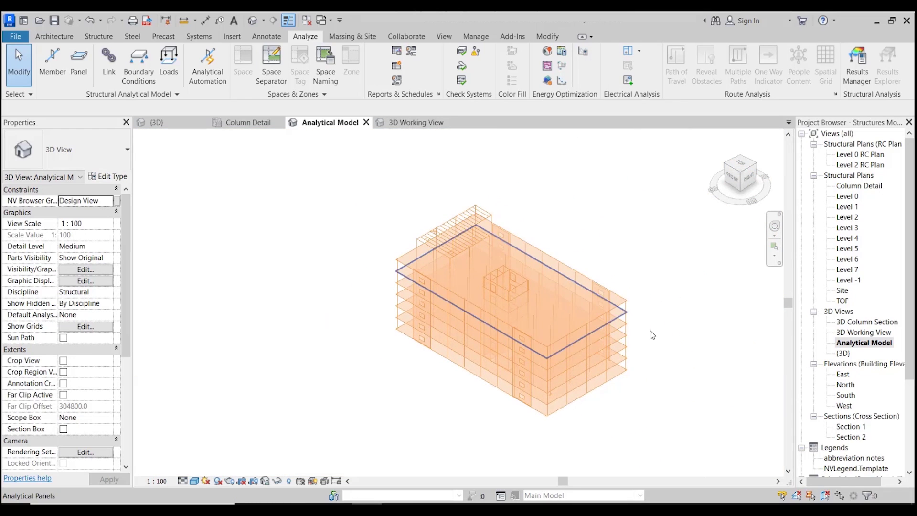
pyautogui.scroll(1, 653, 331)
pyautogui.scroll(1, 613, 272)
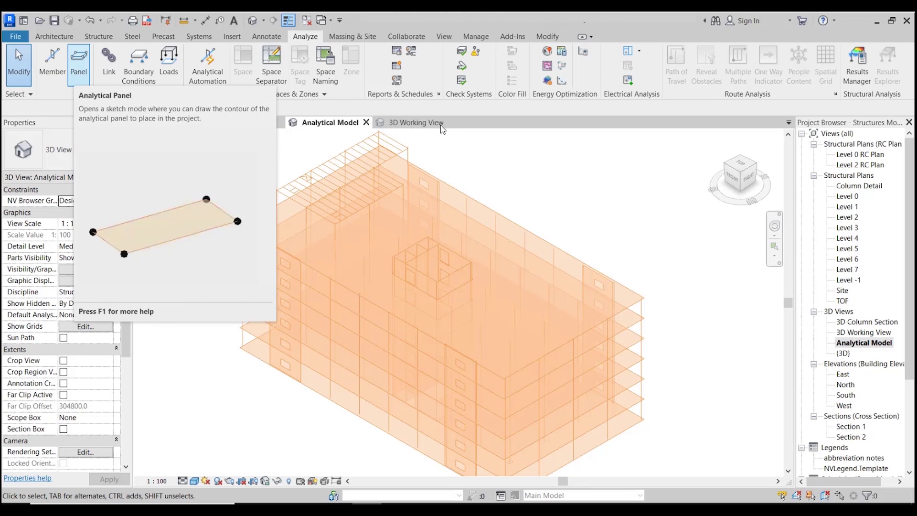
# In the 3D Working View, focus on the rooftop steel beams and open the Clip angle - beam to beam script in Steel Connection Automation
pyautogui.scroll(5, 80, 77)
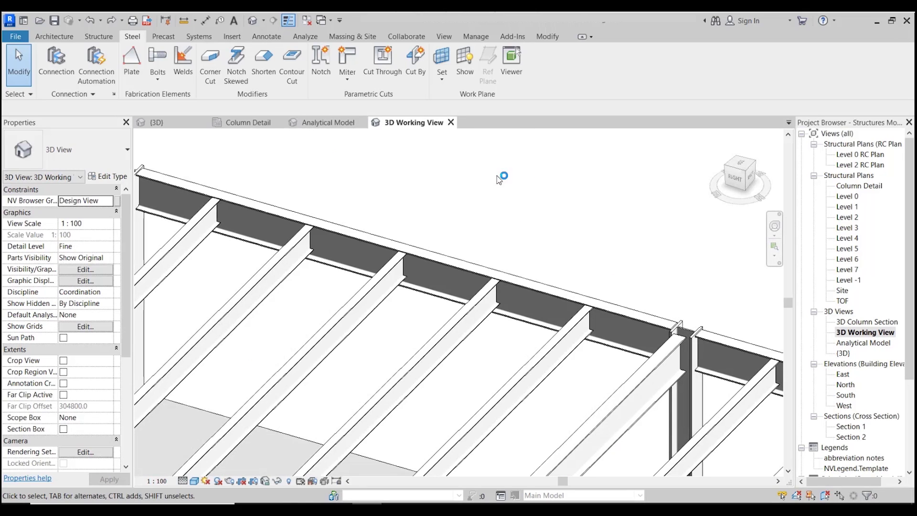
pyautogui.click(104, 70)
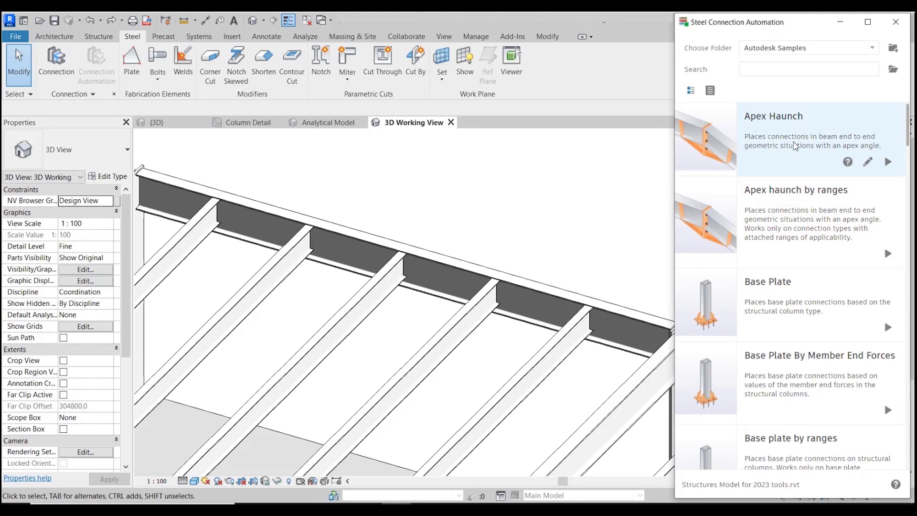
pyautogui.scroll(-5, 784, 212)
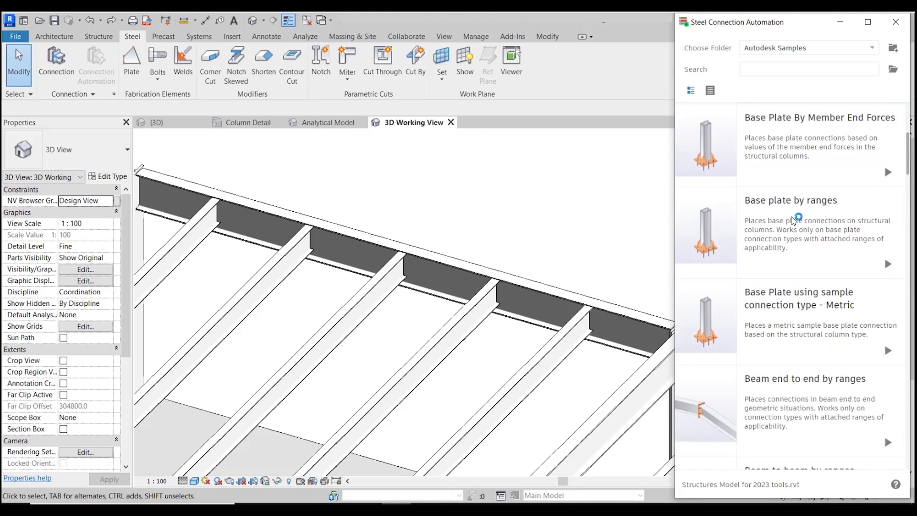
pyautogui.scroll(-2, 836, 241)
pyautogui.scroll(-3, 831, 248)
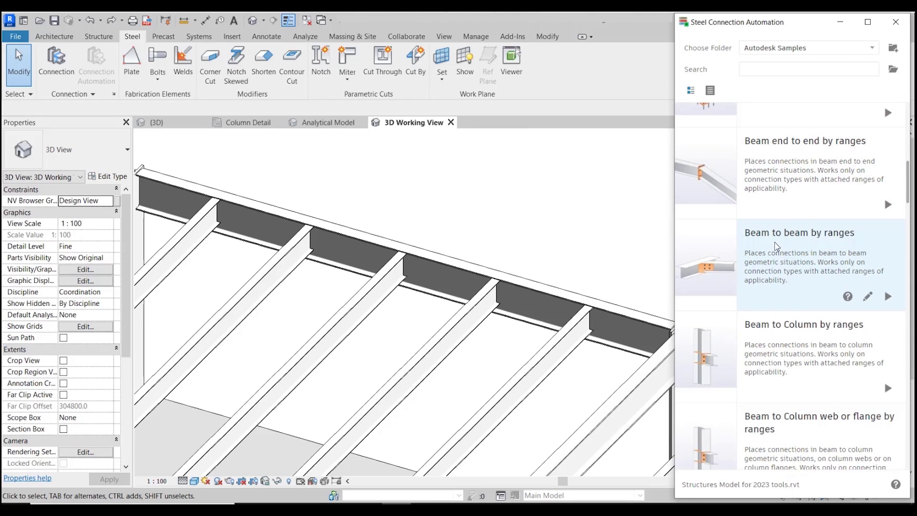
pyautogui.scroll(-5, 828, 246)
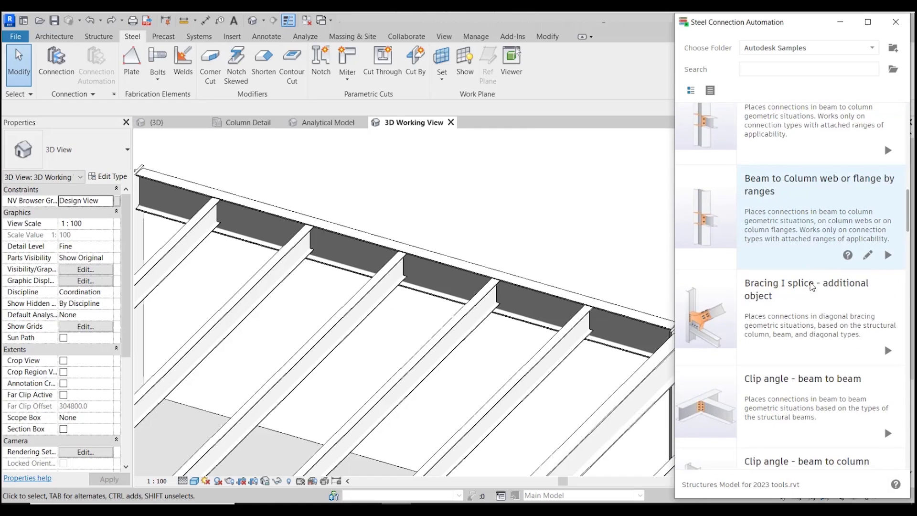
pyautogui.scroll(-3, 796, 358)
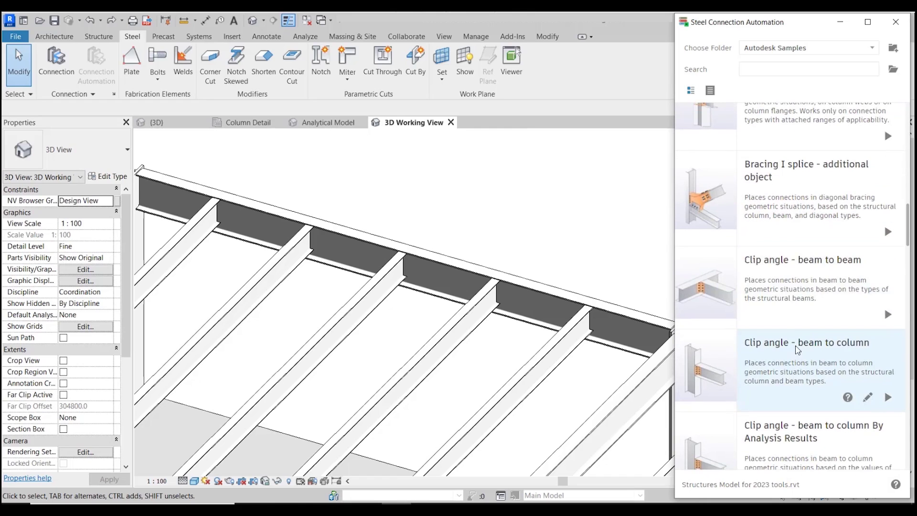
pyautogui.click(803, 282)
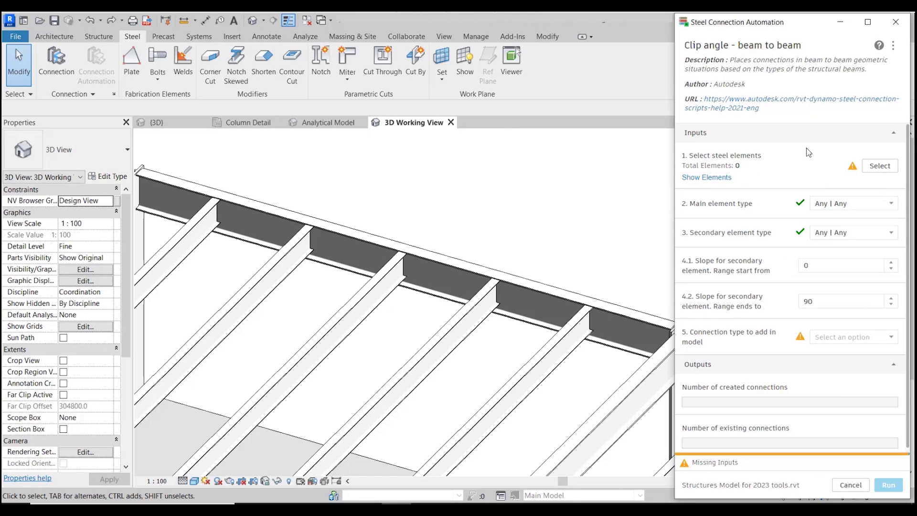
# Choose the sloping edge beam and the secondary beams framing into it as the script's steel elements
pyautogui.click(882, 171)
pyautogui.click(886, 170)
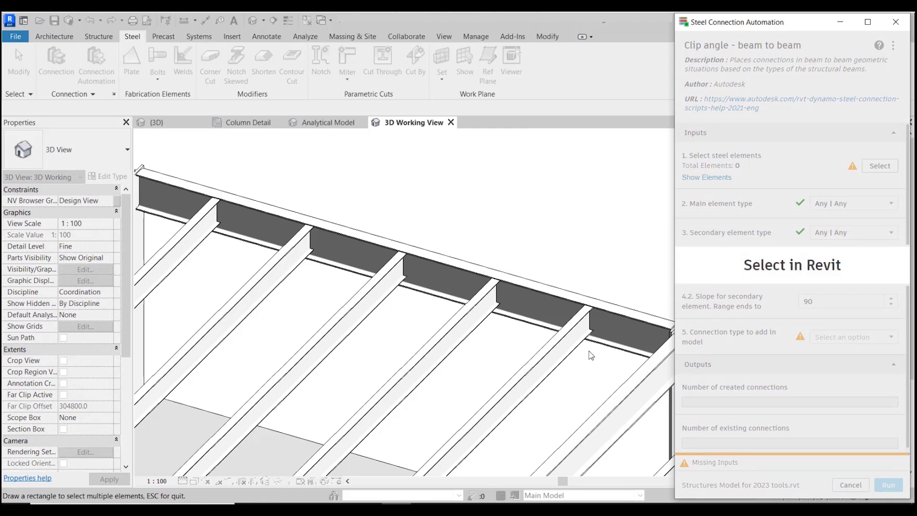
pyautogui.moveTo(604, 365); pyautogui.dragTo(178, 176)
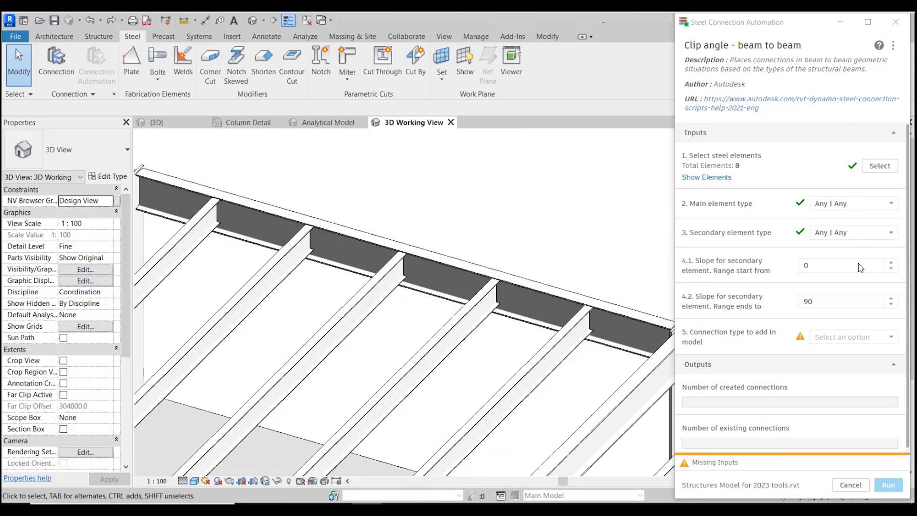
# Set the connection type to Shear plate and run the beam-to-beam connection script on the chosen beams
pyautogui.scroll(-1, 812, 296)
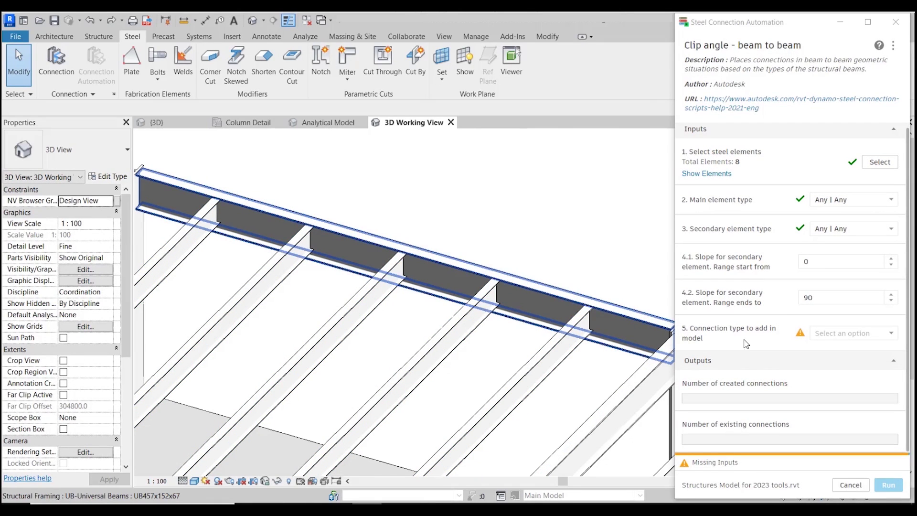
pyautogui.click(891, 337)
pyautogui.scroll(-3, 874, 305)
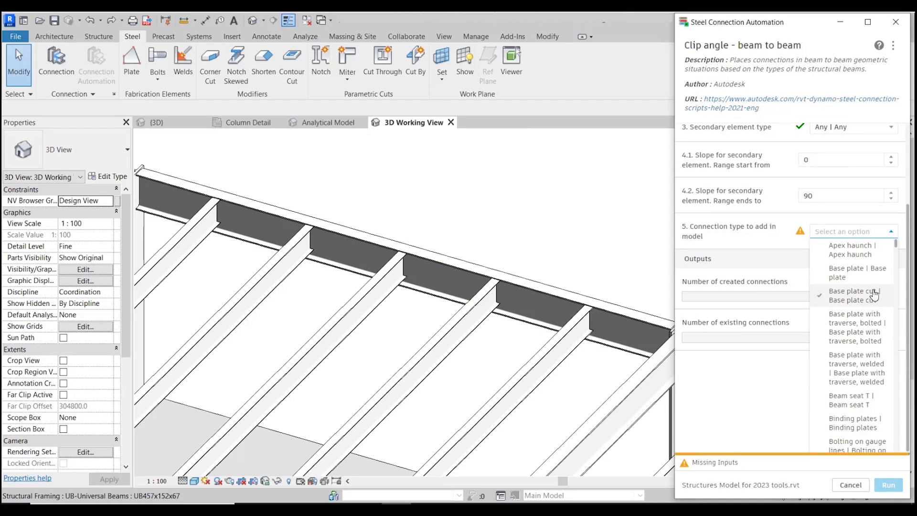
pyautogui.scroll(-5, 874, 296)
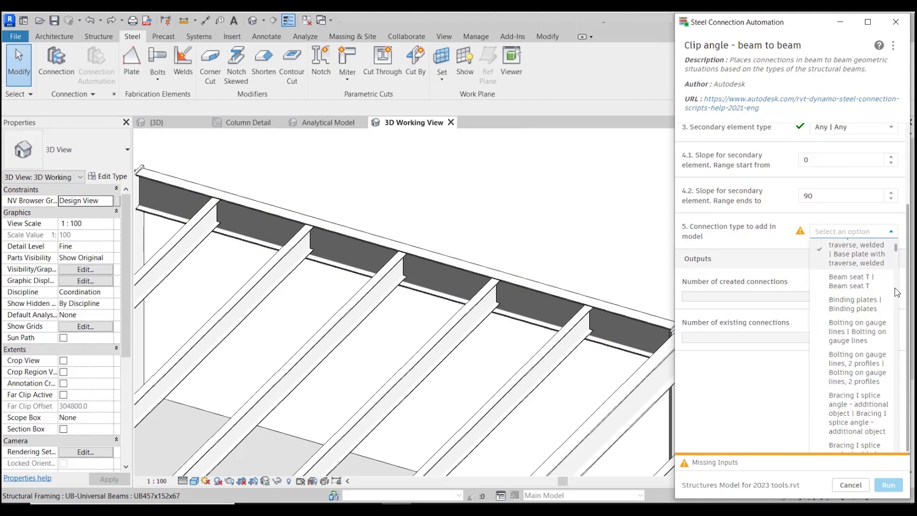
pyautogui.scroll(-15, 896, 292)
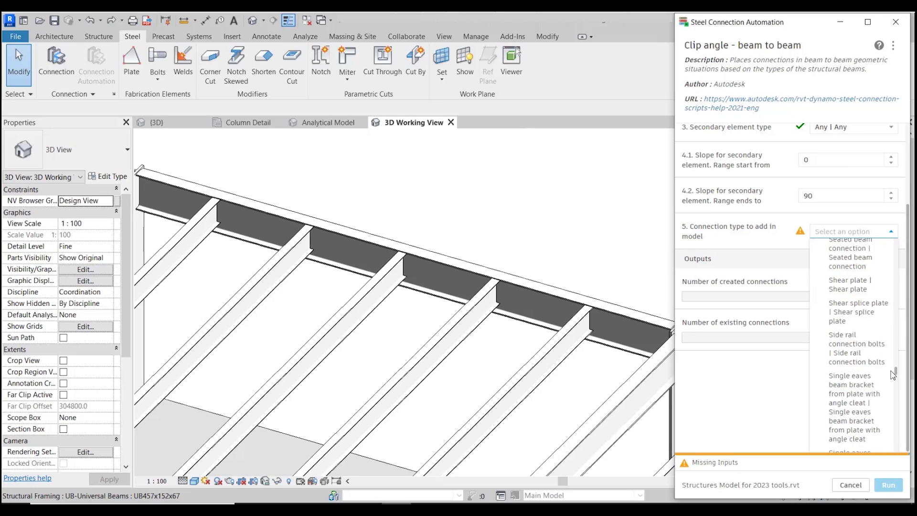
pyautogui.click(853, 285)
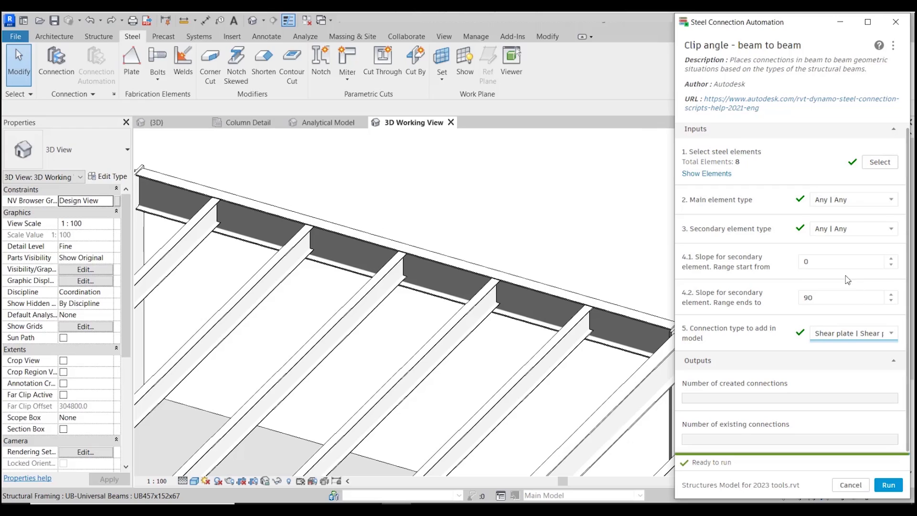
pyautogui.click(889, 485)
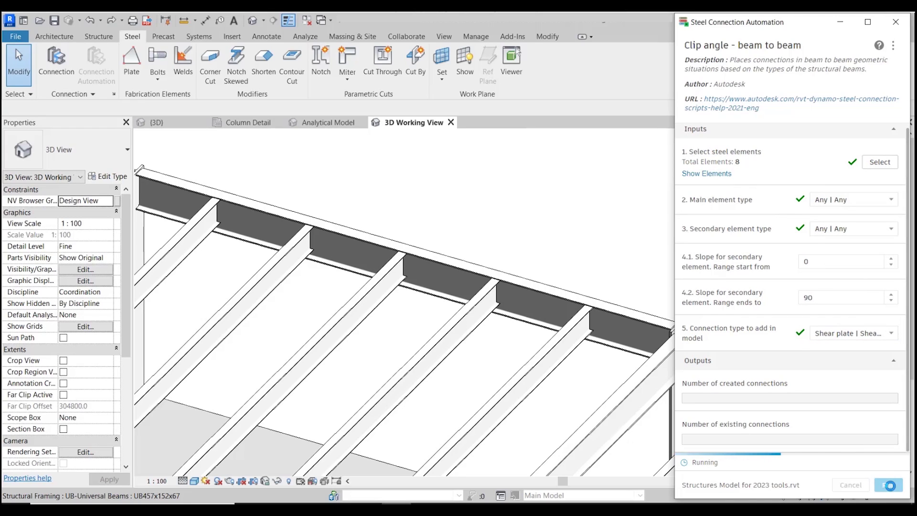